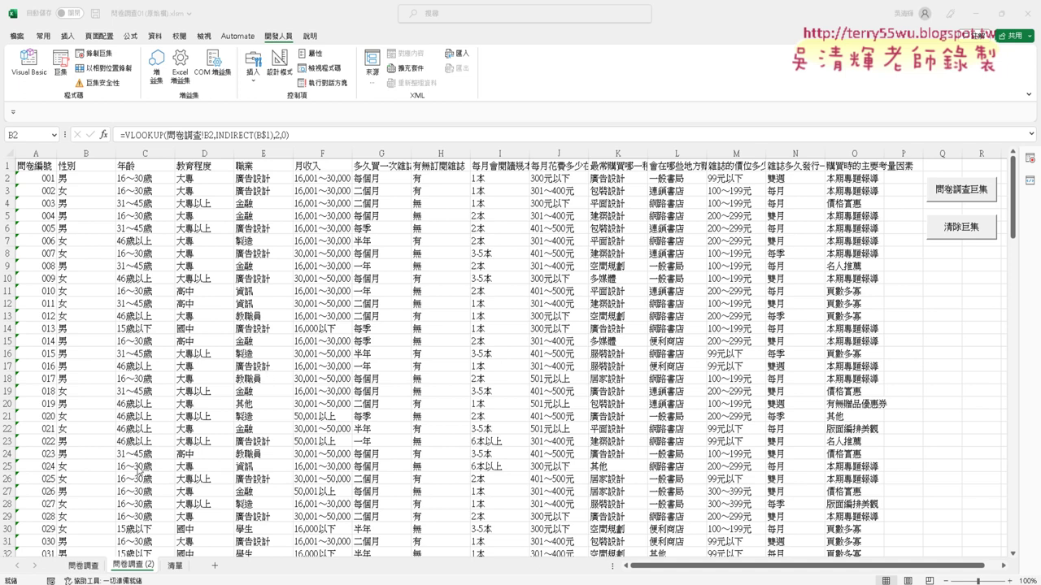
# - Look over the 年齡 column on the coded 問卷調查 sheet, then return to 問卷調查 (2)
pyautogui.click(88, 566)
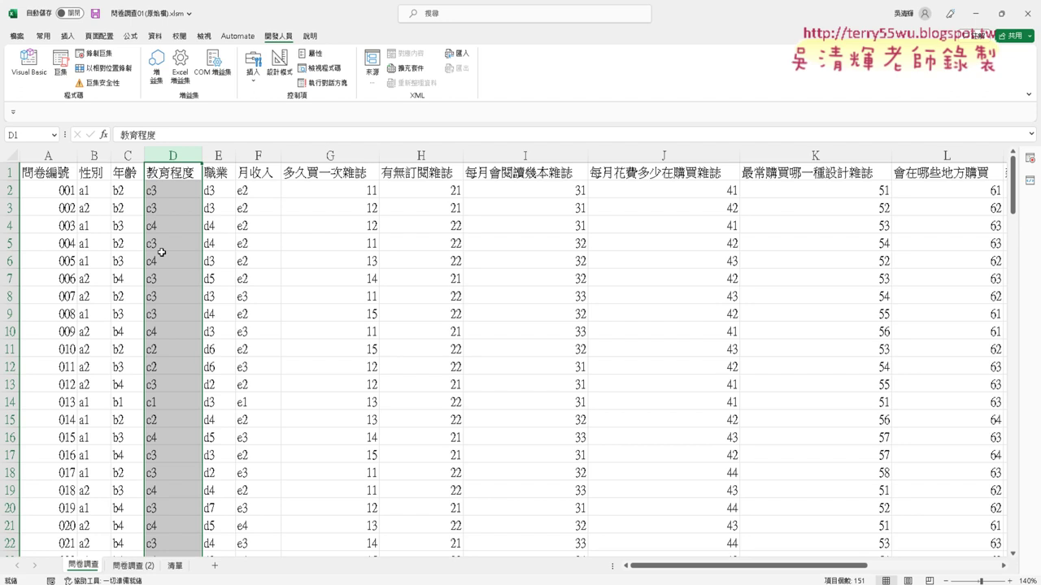
pyautogui.click(122, 155)
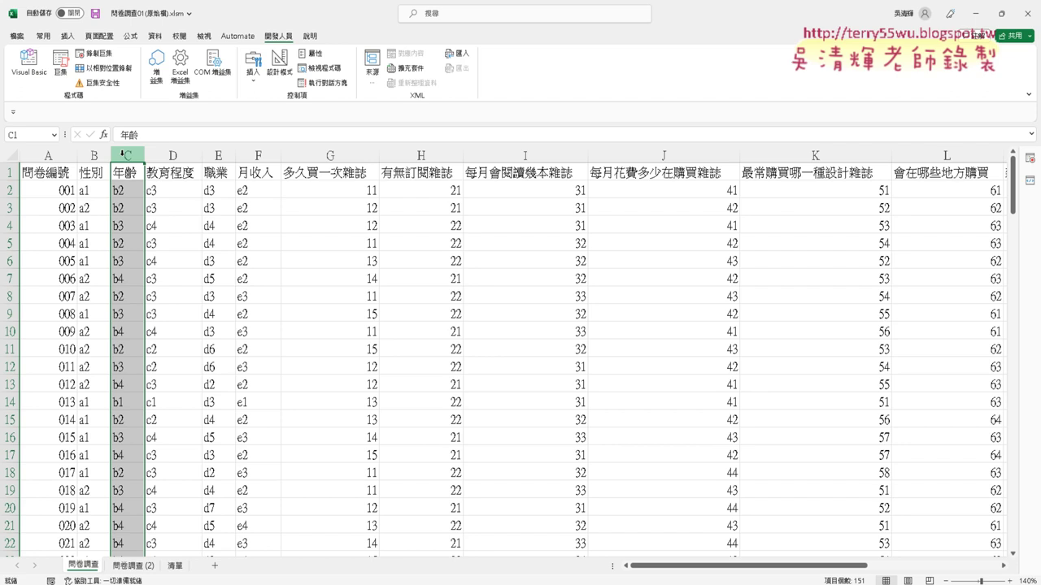
pyautogui.click(130, 566)
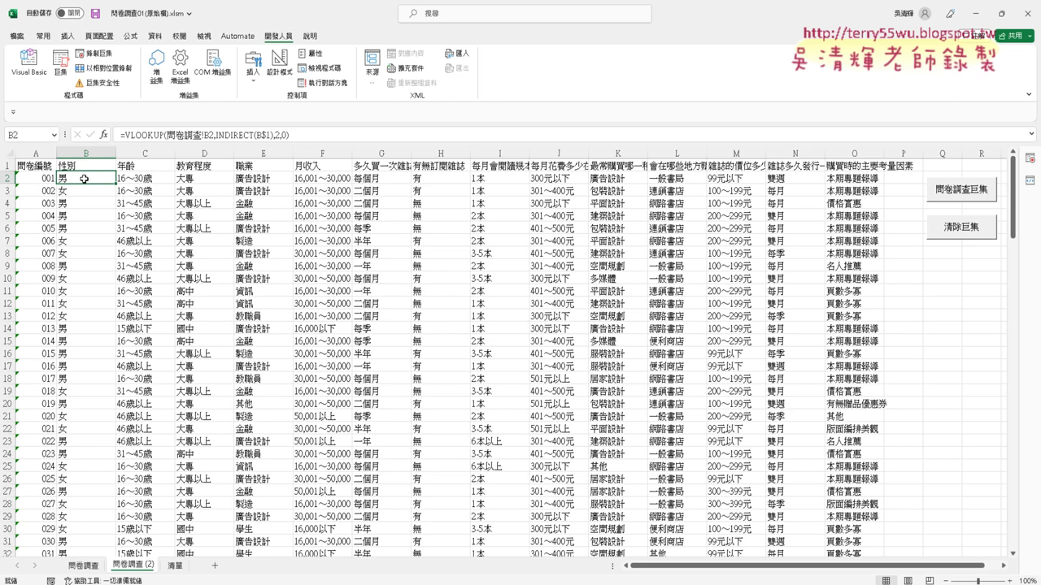
# - Inspect B2's VLOOKUP arguments, lookup value 問卷調查!B2, then bring up the Google Docs analysis notes
pyautogui.click(103, 134)
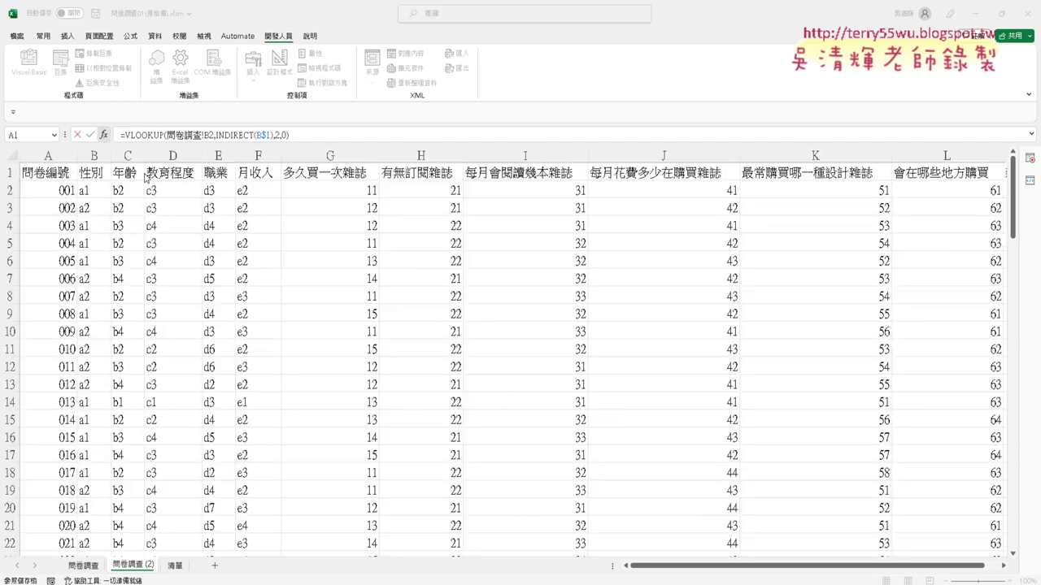
pyautogui.click(334, 287)
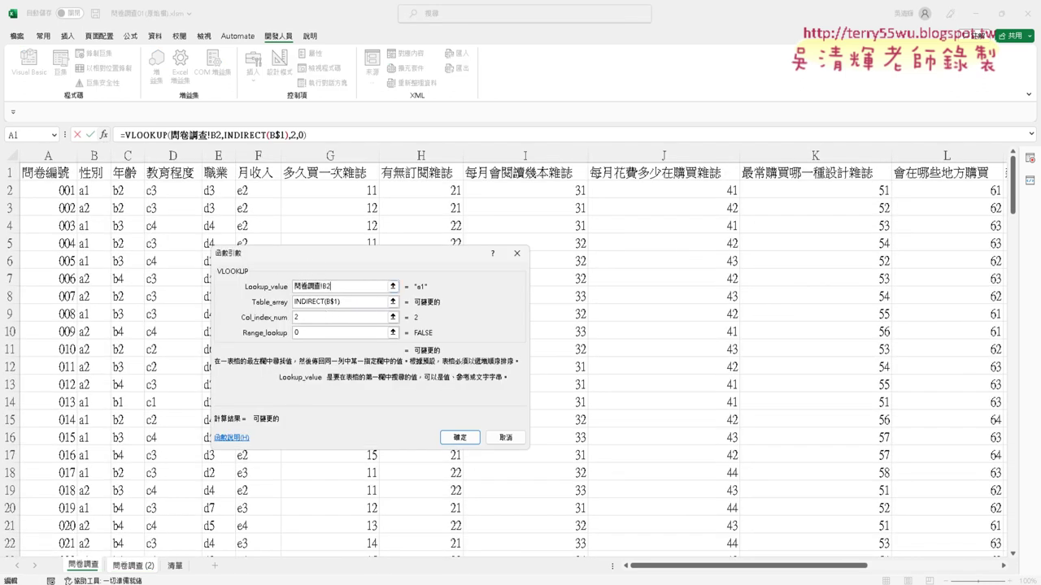
pyautogui.click(236, 584)
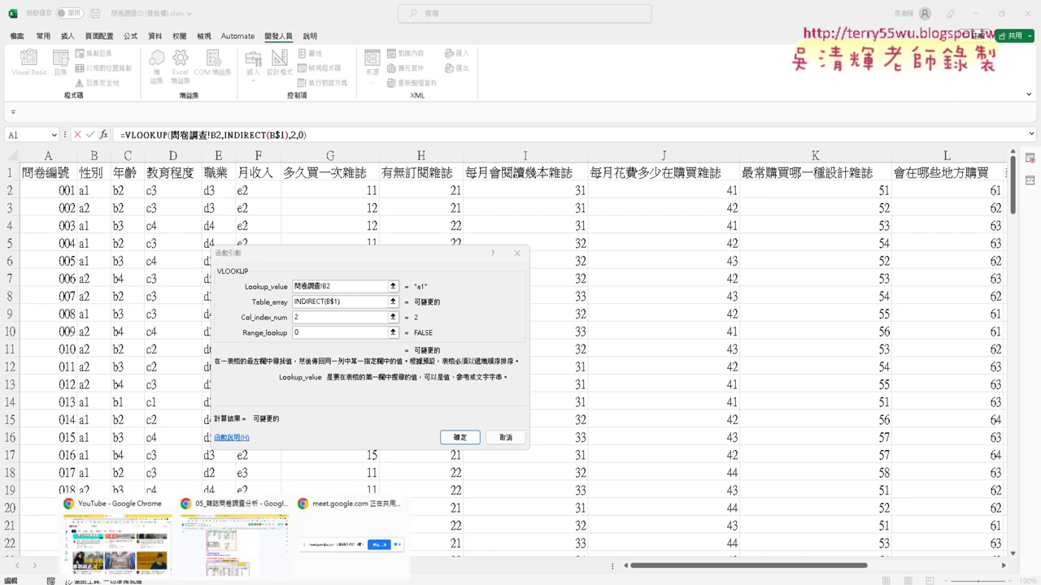
pyautogui.click(251, 549)
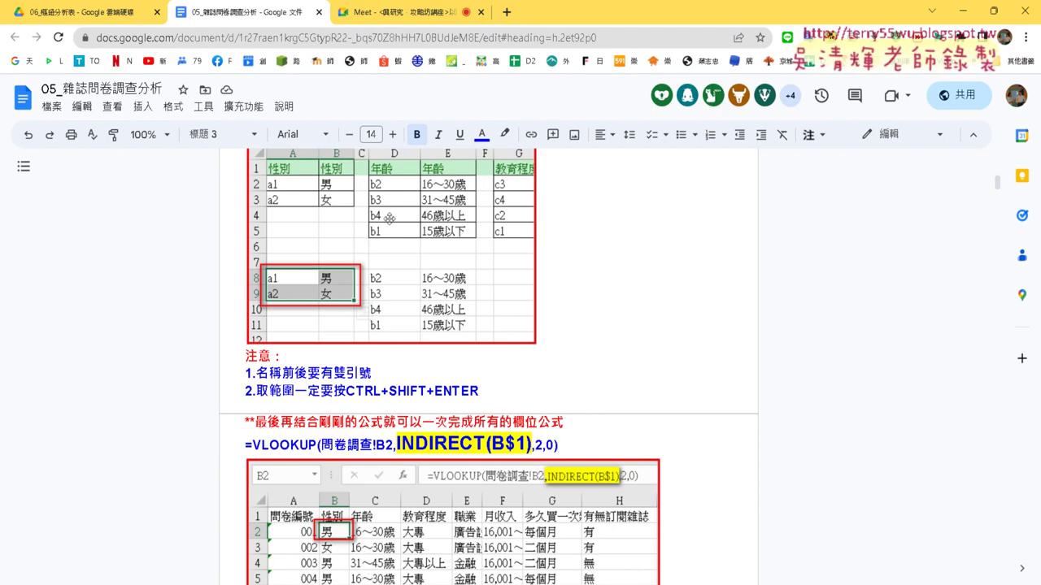
# - Find and highlight the =VLOOKUP(問卷調查!B2,INDIRECT(B$1),2,0) line in the survey analysis notes
pyautogui.click(87, 16)
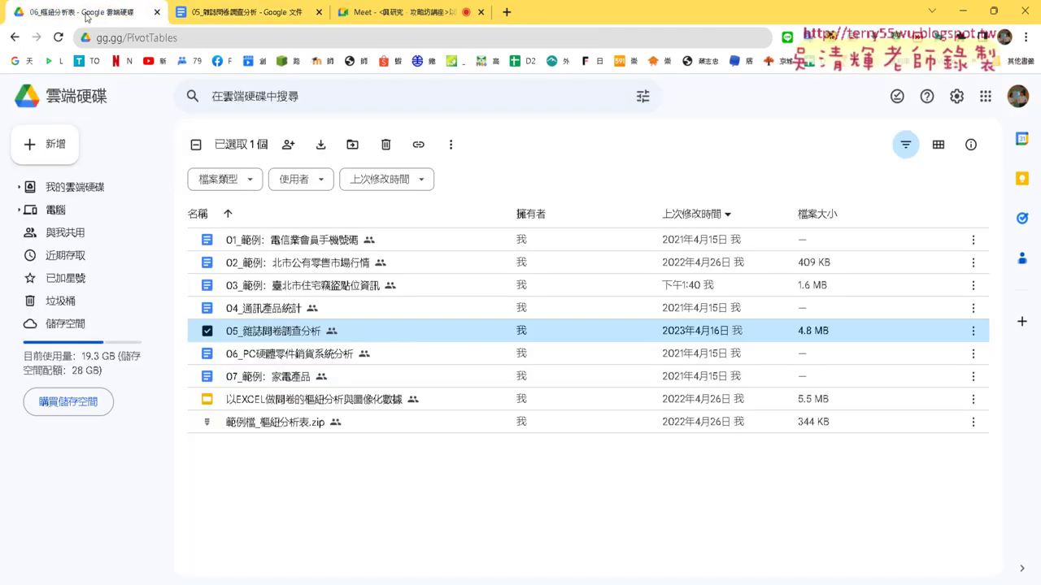
pyautogui.click(272, 12)
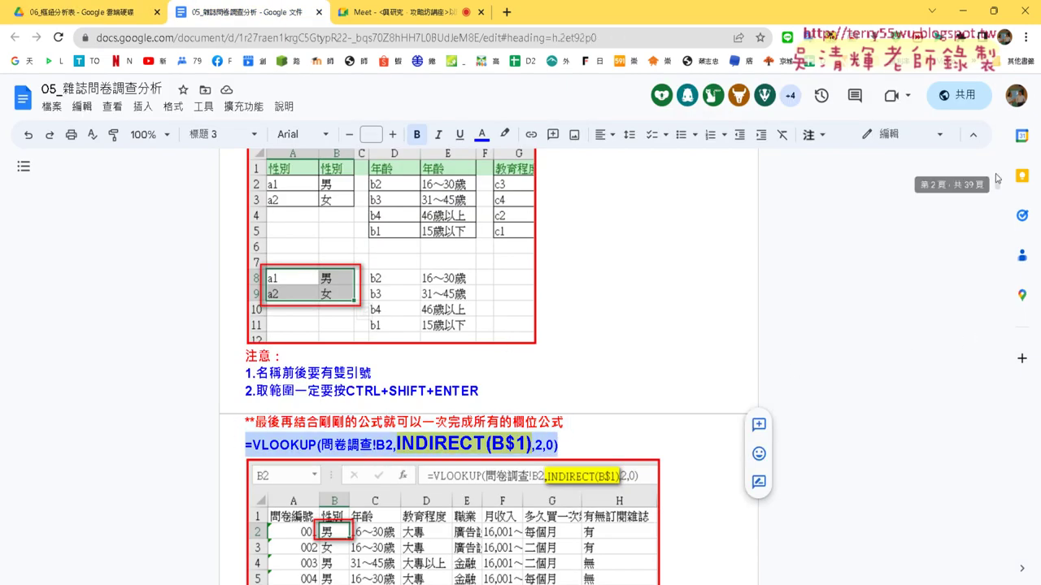
pyautogui.scroll(5, 788, 232)
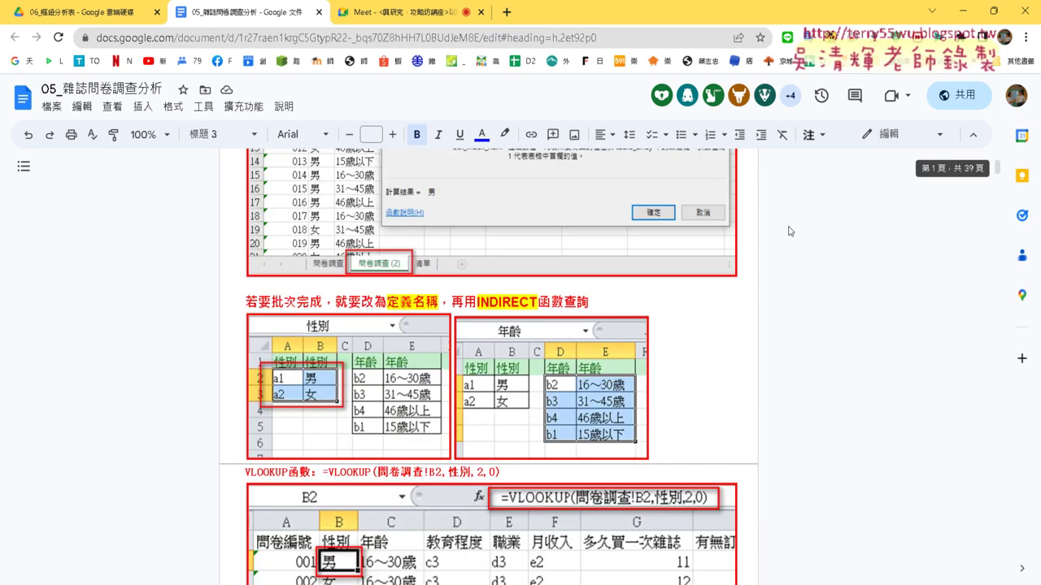
pyautogui.scroll(5, 789, 231)
pyautogui.scroll(-5, 773, 229)
pyautogui.scroll(-4, 752, 226)
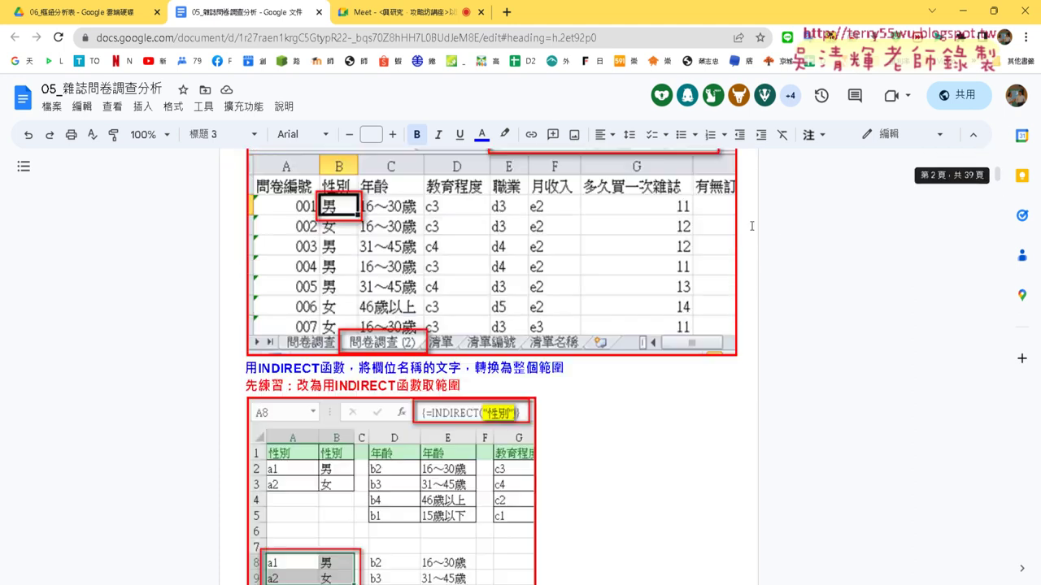
pyautogui.scroll(-3, 753, 226)
pyautogui.scroll(1, 752, 226)
pyautogui.scroll(-1, 752, 226)
pyautogui.scroll(-1, 752, 226)
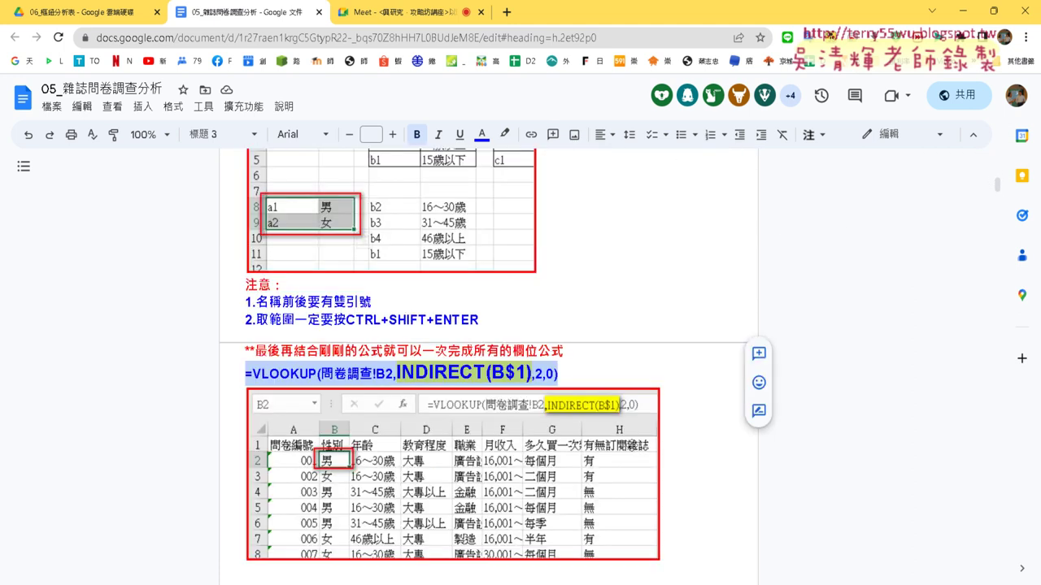
pyautogui.moveTo(575, 380); pyautogui.dragTo(218, 381)
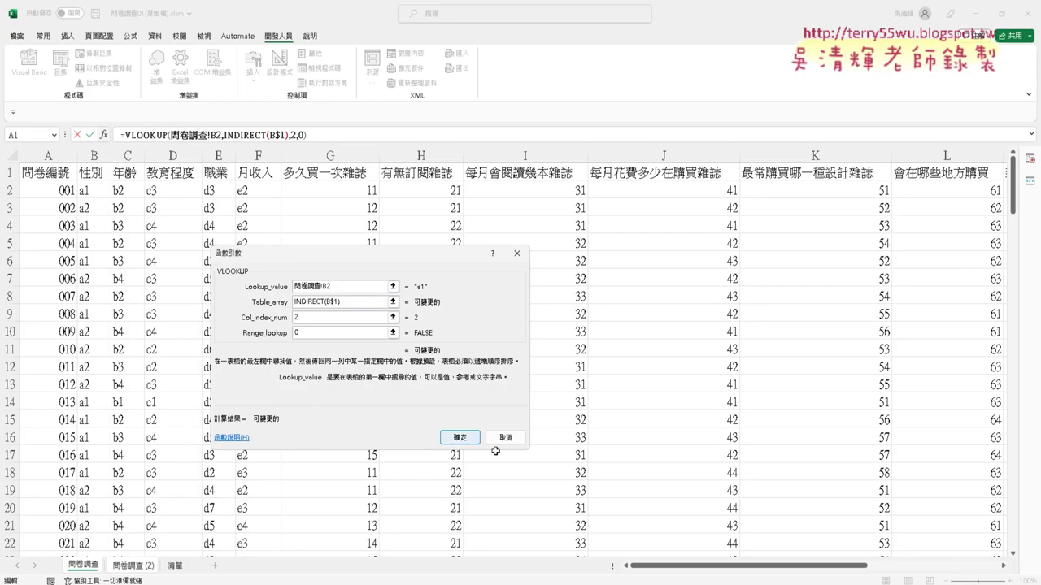
# - Cancel Function Arguments and re-confirm B2's =VLOOKUP(問卷調查!B2,INDIRECT(B$1),2,0) unchanged, then show the Formulas tab
pyautogui.click(508, 439)
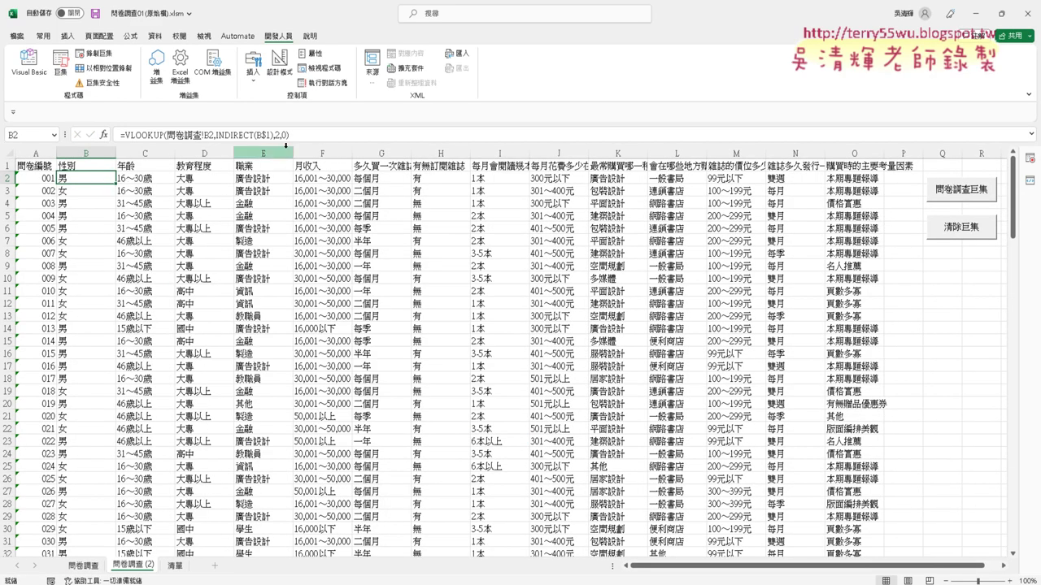
pyautogui.moveTo(298, 135); pyautogui.dragTo(122, 135)
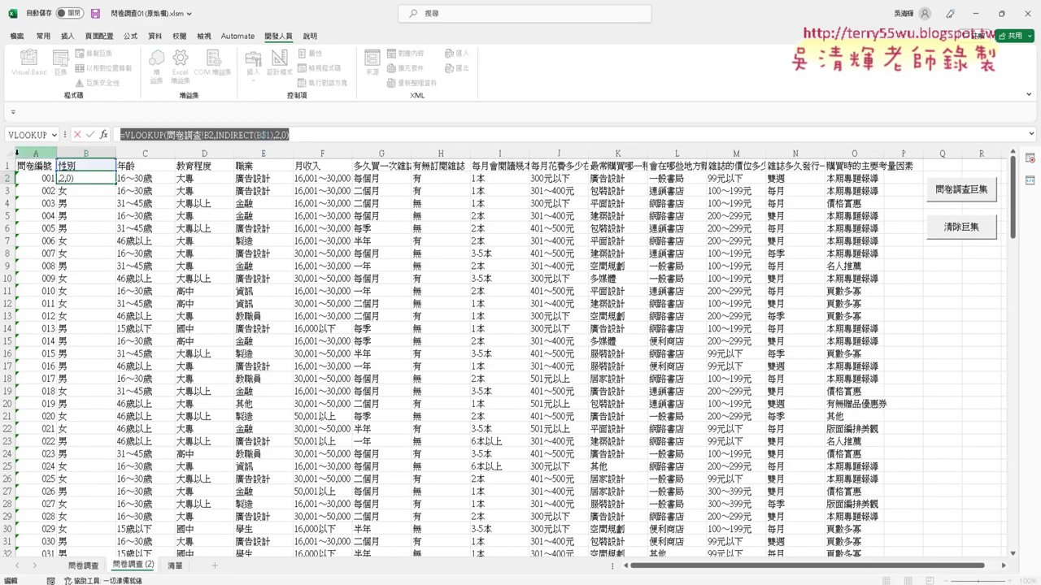
pyautogui.press('End')
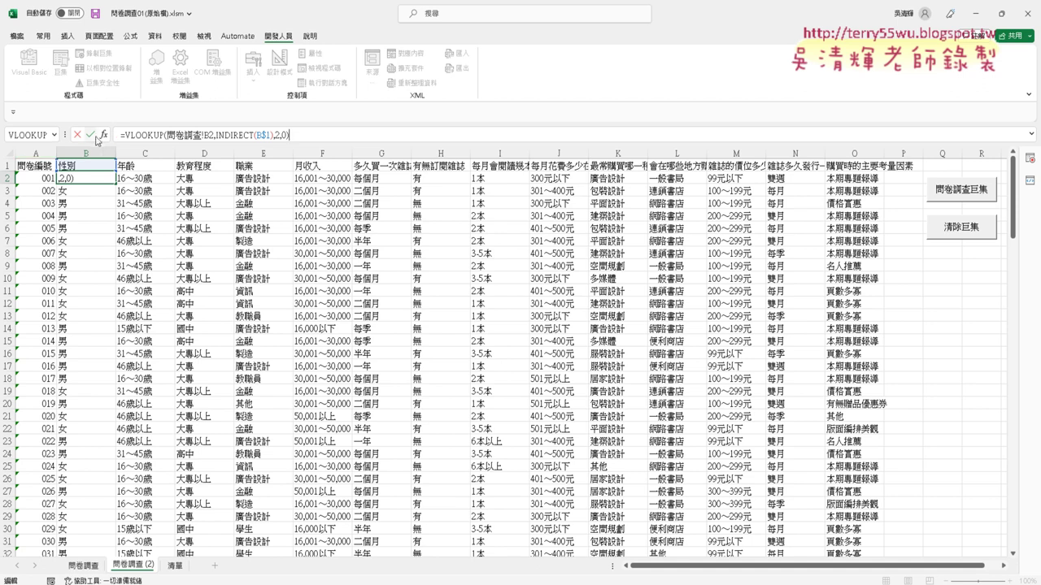
pyautogui.click(91, 134)
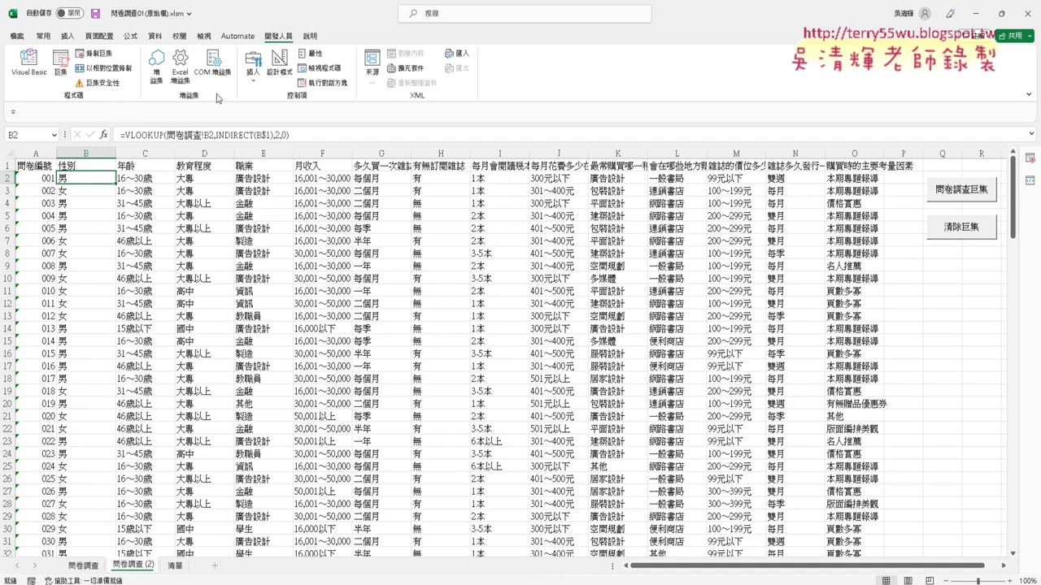
pyautogui.click(130, 37)
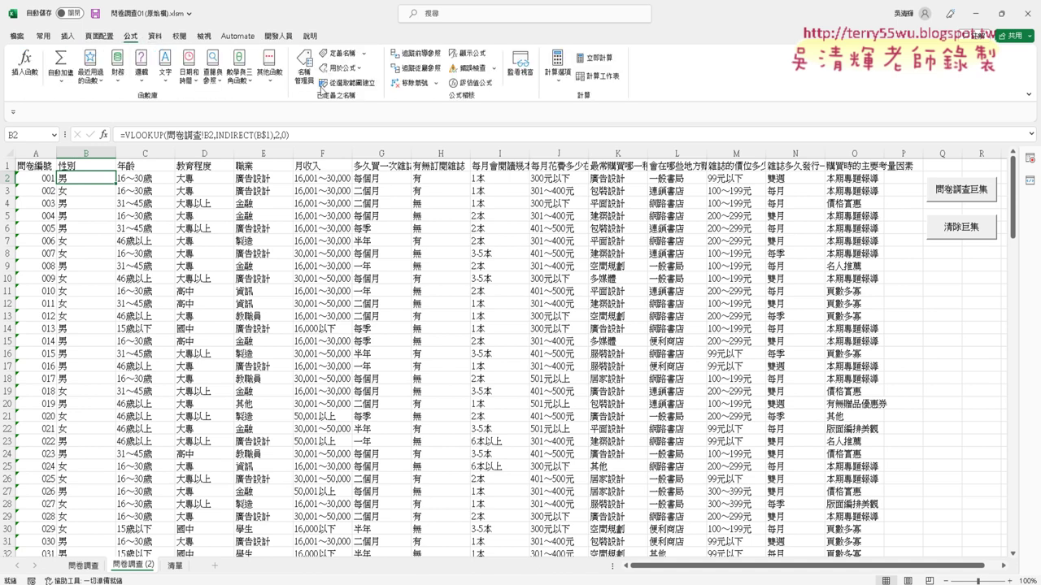
pyautogui.click(306, 72)
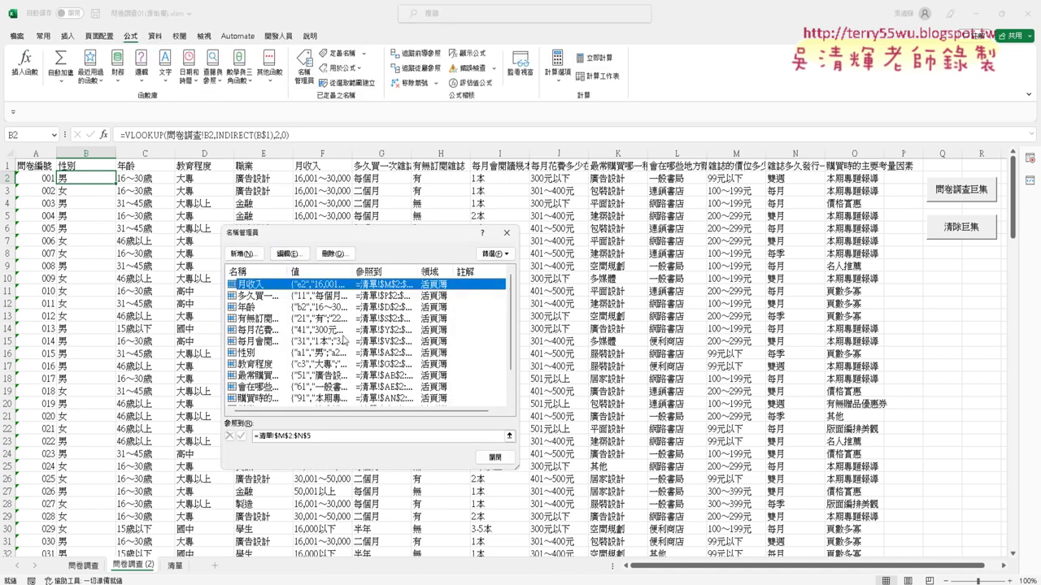
pyautogui.scroll(-1, 343, 342)
pyautogui.click(251, 342)
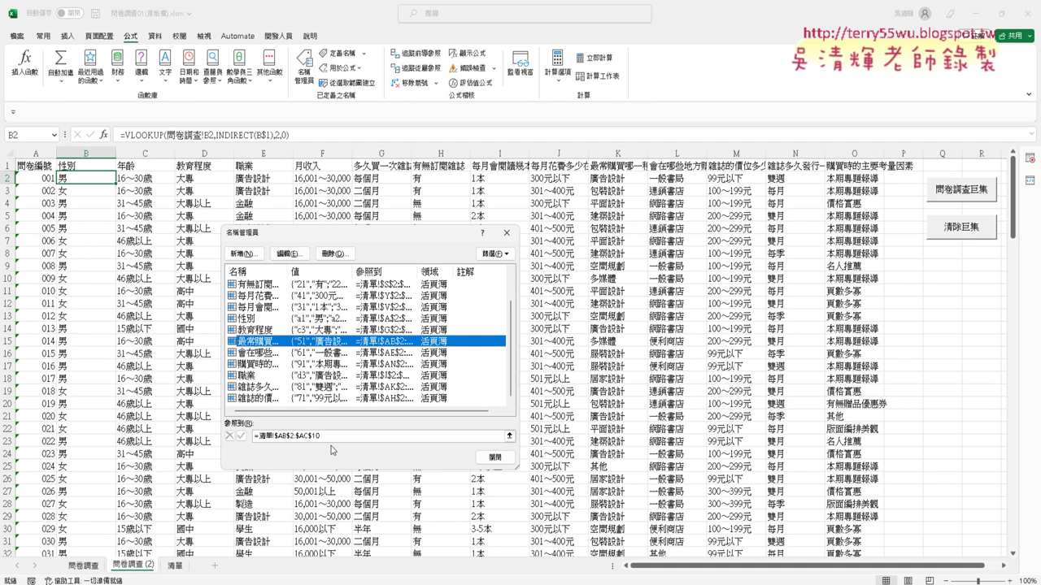
pyautogui.click(488, 452)
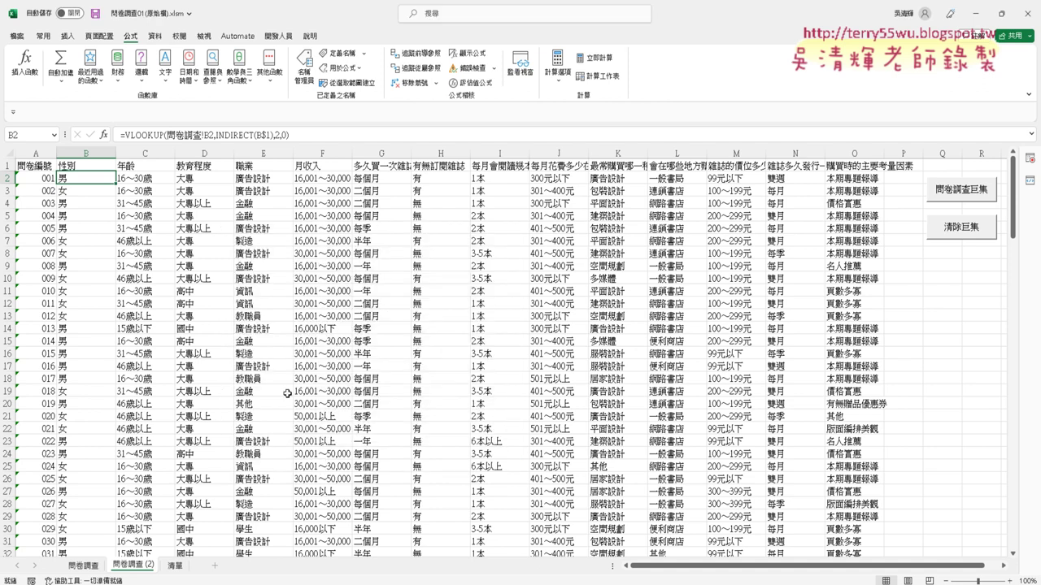
pyautogui.moveTo(254, 584)
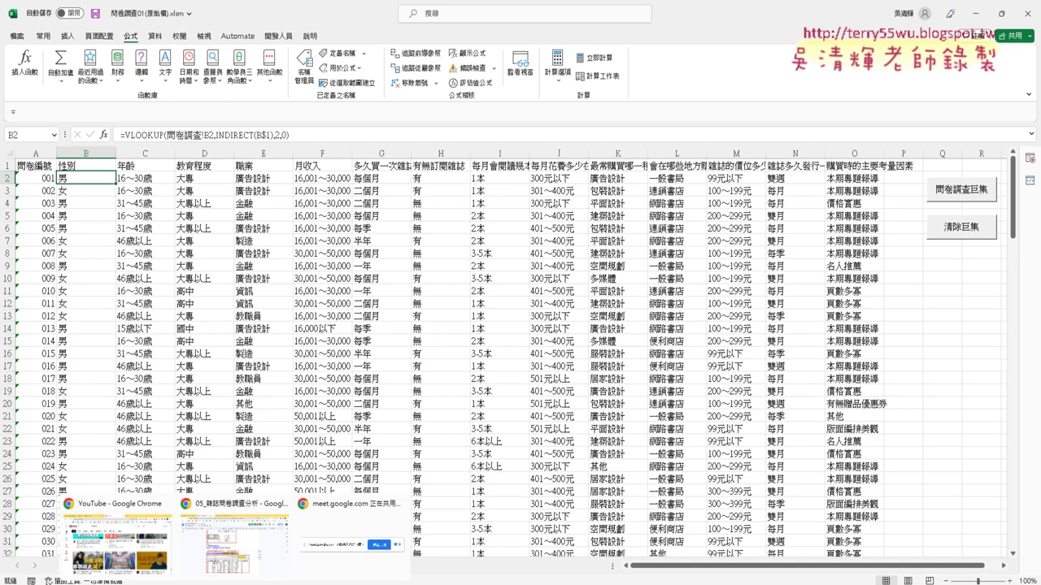
# - In the Google Docs notes, highlight the VBA一鍵完成所有工作 heading
pyautogui.click(257, 565)
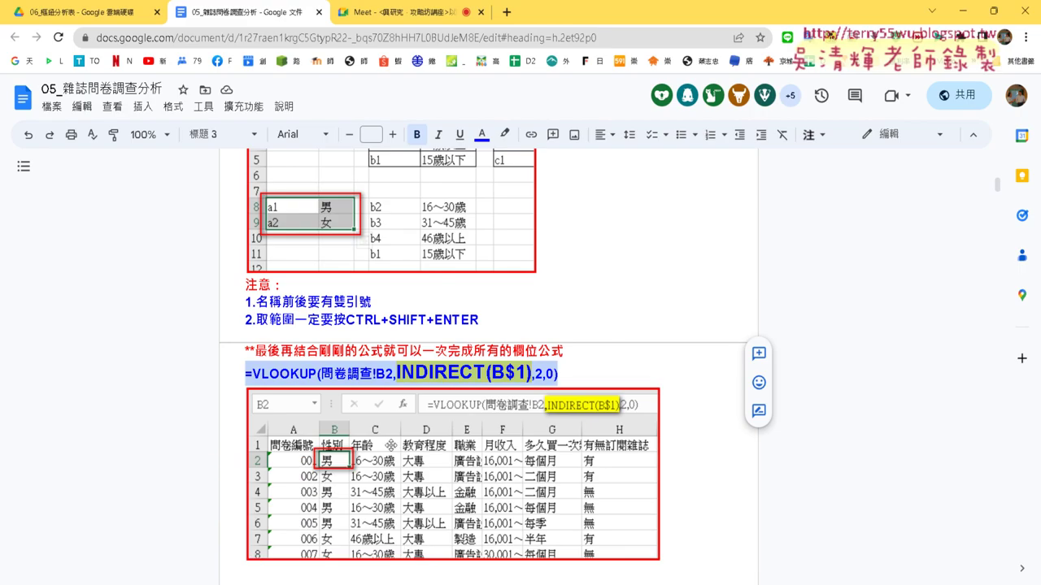
pyautogui.scroll(-3, 618, 329)
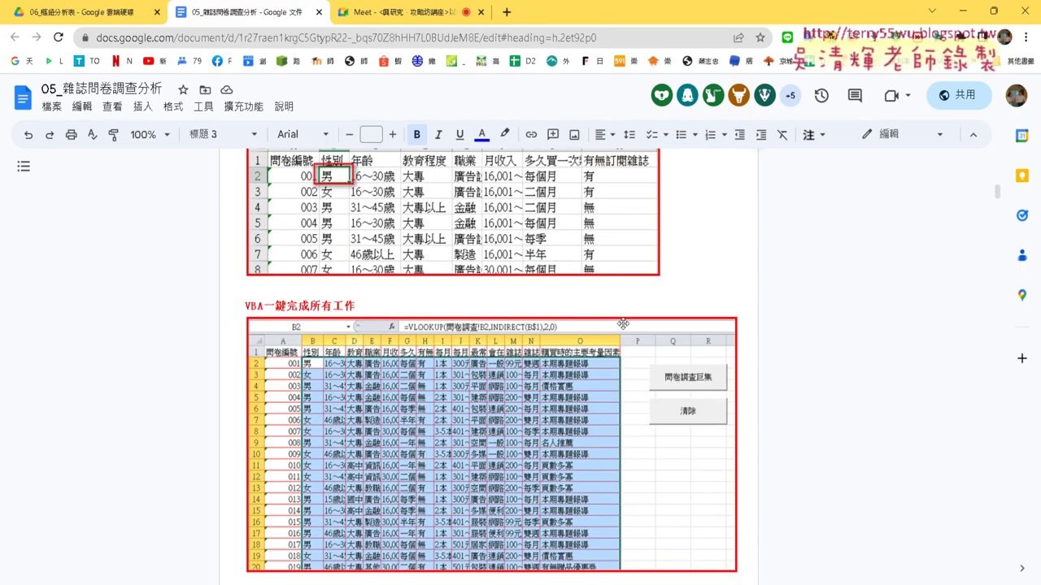
pyautogui.moveTo(246, 304); pyautogui.dragTo(389, 301)
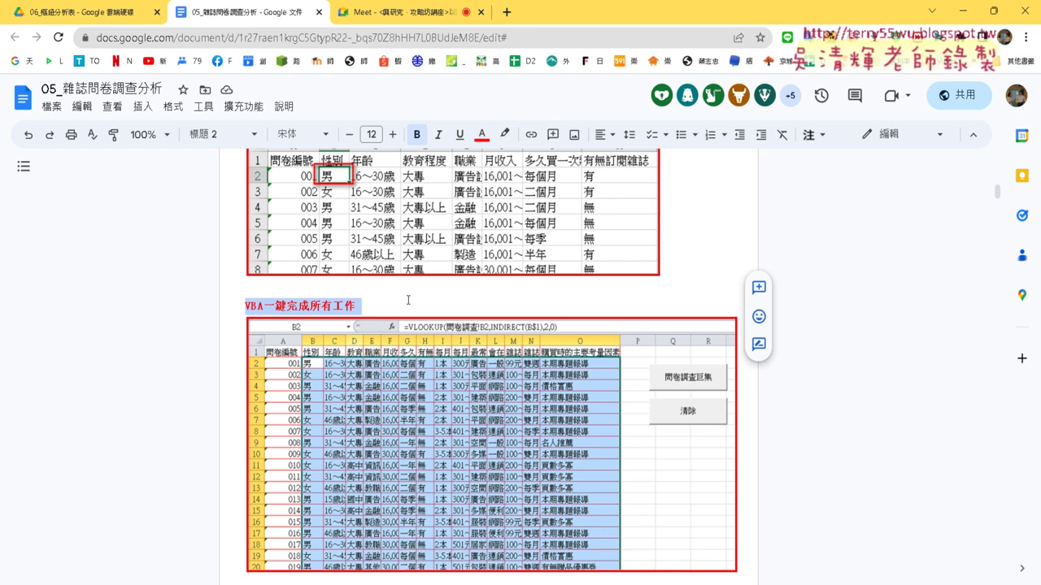
# - Select both recorded macros from Sub 問卷調查巨集() to the second End Sub, then return to Excel
pyautogui.scroll(-1, 408, 301)
pyautogui.scroll(-3, 409, 300)
pyautogui.scroll(-3, 408, 300)
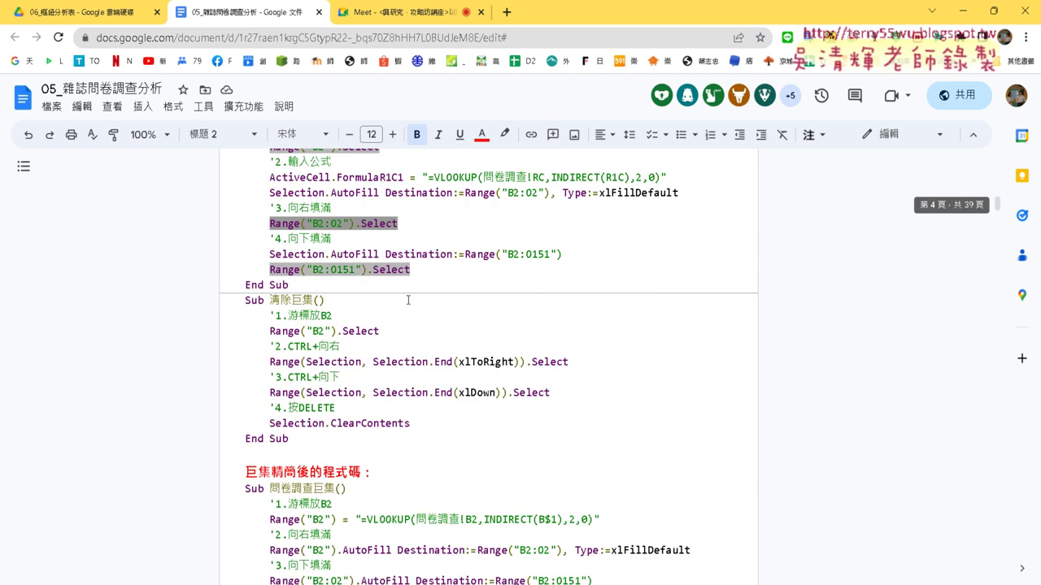
pyautogui.scroll(-1, 409, 300)
pyautogui.scroll(2, 408, 300)
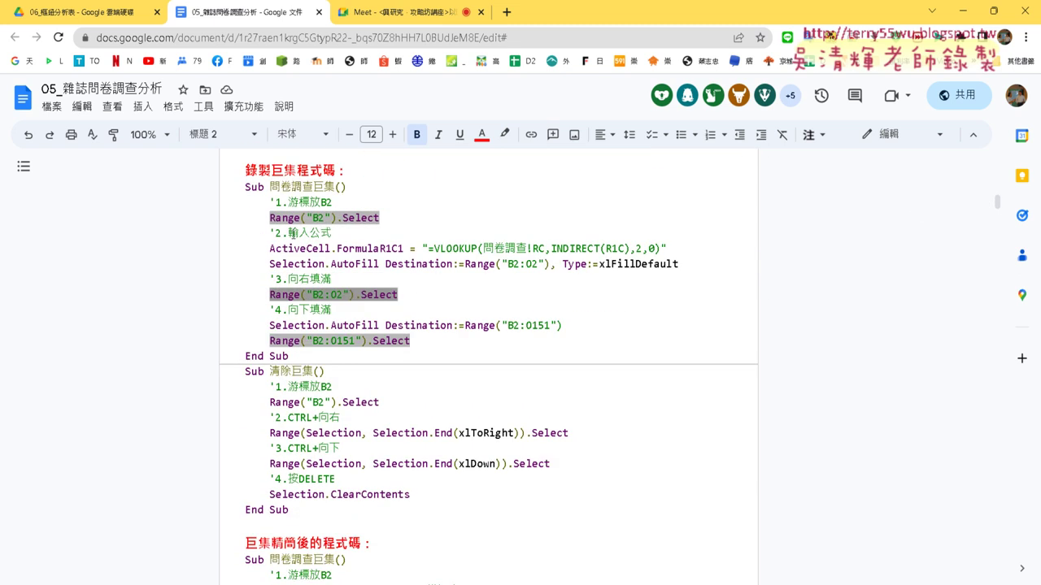
pyautogui.moveTo(241, 192); pyautogui.dragTo(344, 511)
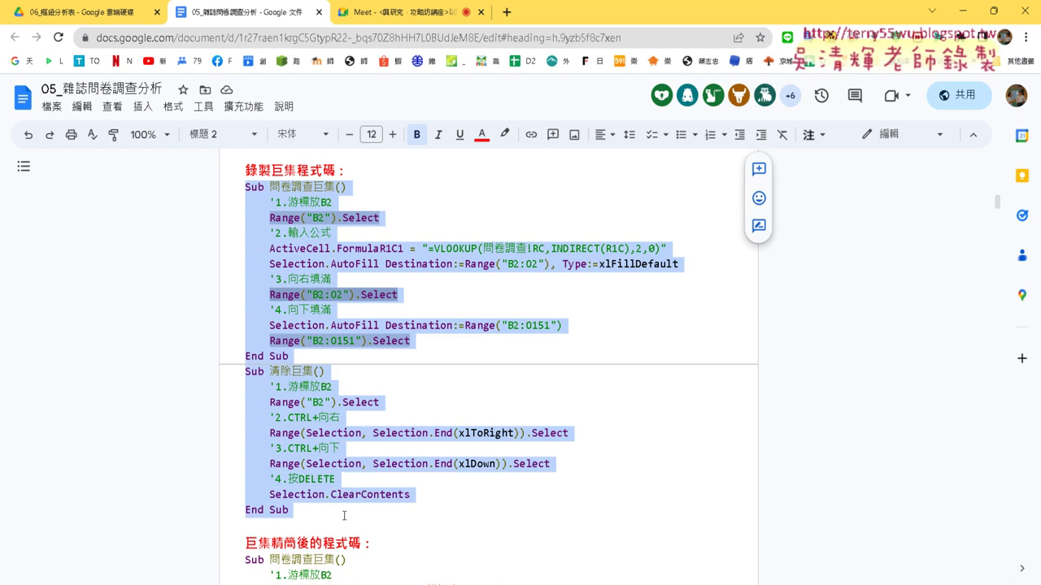
pyautogui.hotkey('alt', 'Tab')
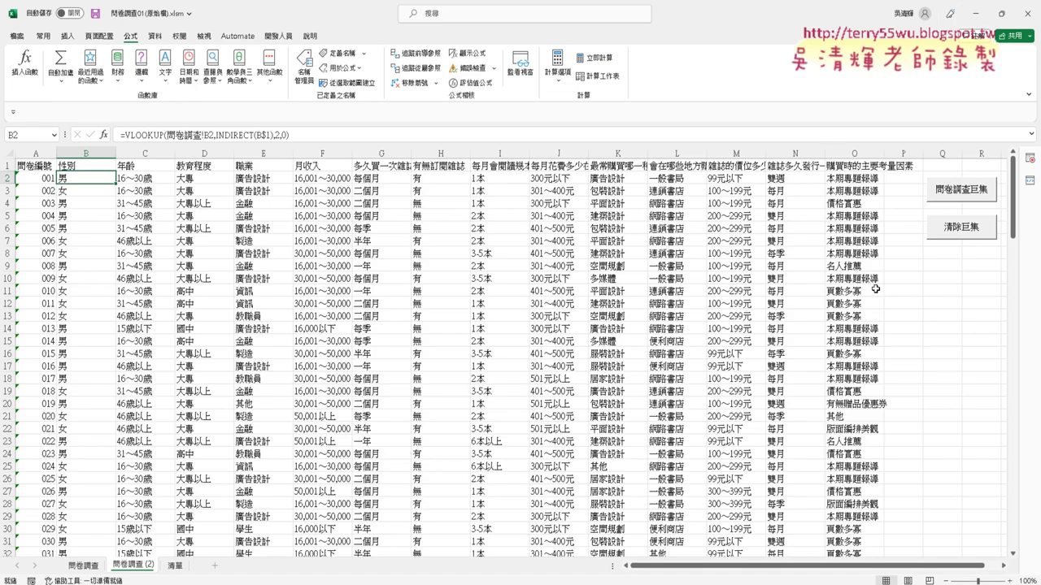
# - Point out B2's VLOOKUP formula with red annotations, then run 清除巨集 to empty B2:O
pyautogui.click(934, 304)
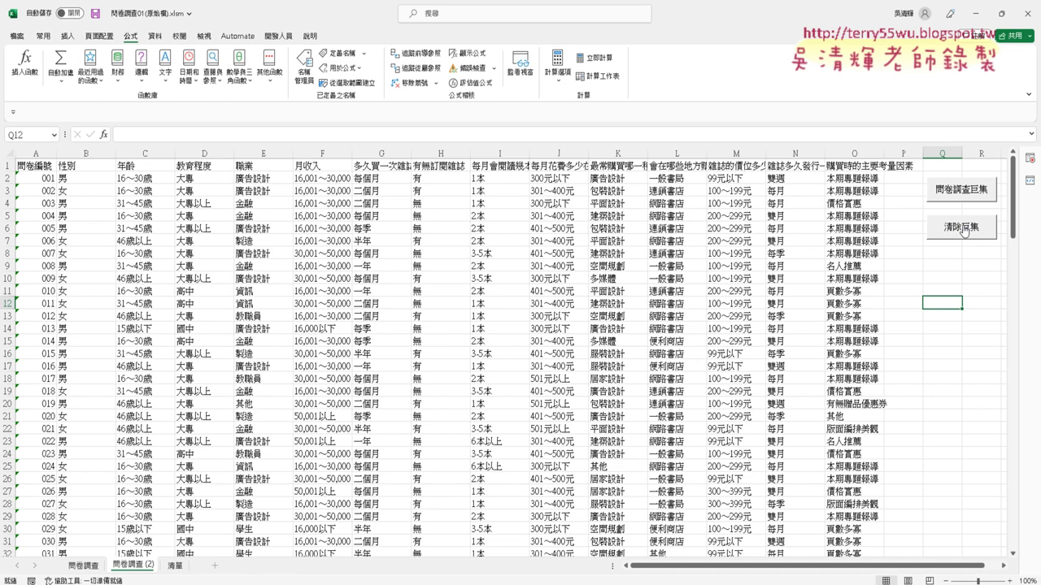
pyautogui.click(72, 179)
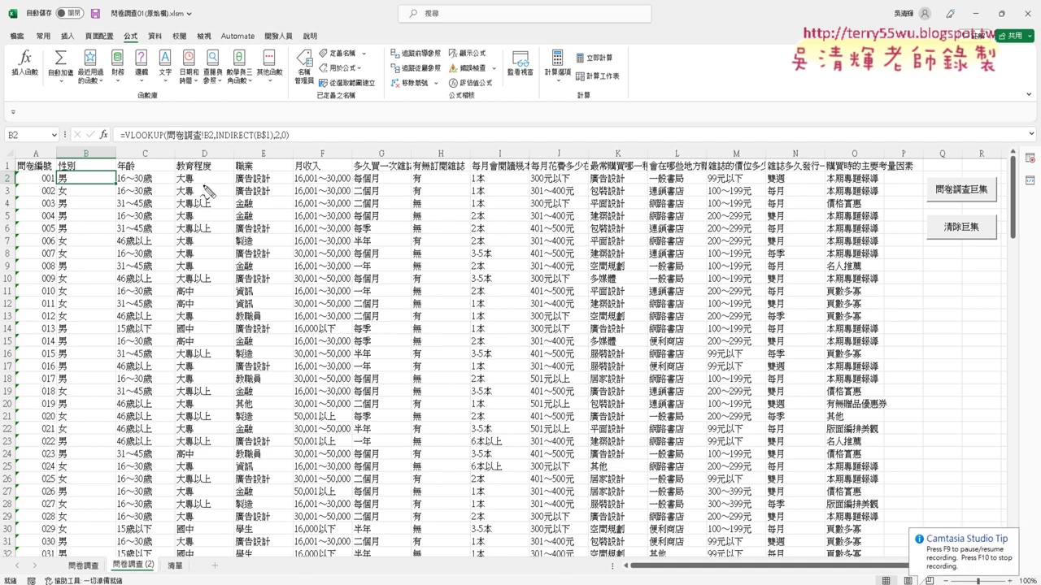
pyautogui.moveTo(295, 47)
pyautogui.mouseDown()
pyautogui.moveTo(268, 47)
pyautogui.moveTo(294, 50)
pyautogui.mouseUp()
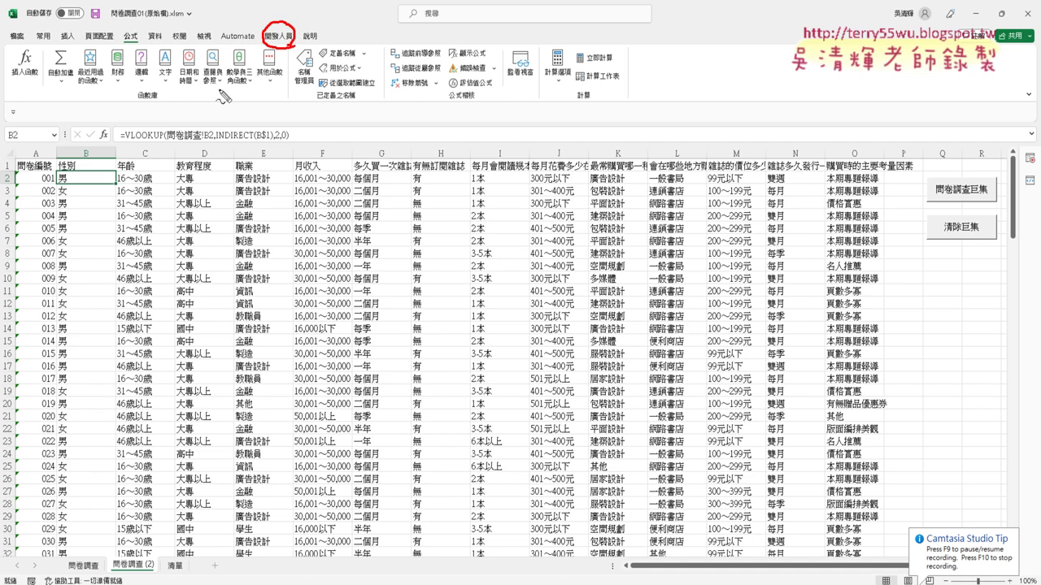
pyautogui.moveTo(298, 123)
pyautogui.mouseDown()
pyautogui.moveTo(287, 57)
pyautogui.moveTo(278, 65)
pyautogui.moveTo(301, 62)
pyautogui.mouseUp()
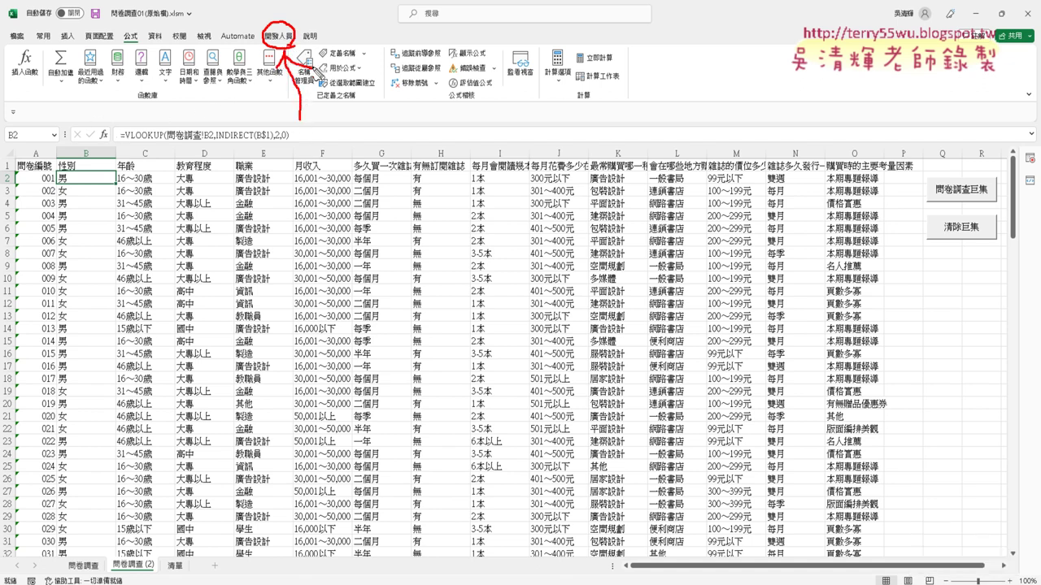
pyautogui.press('Escape')
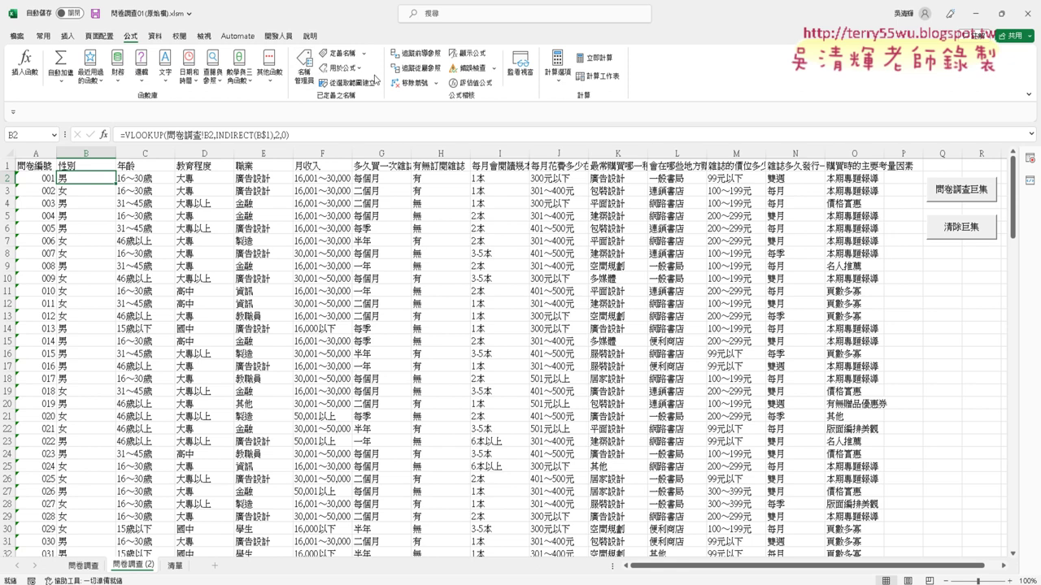
pyautogui.click(927, 288)
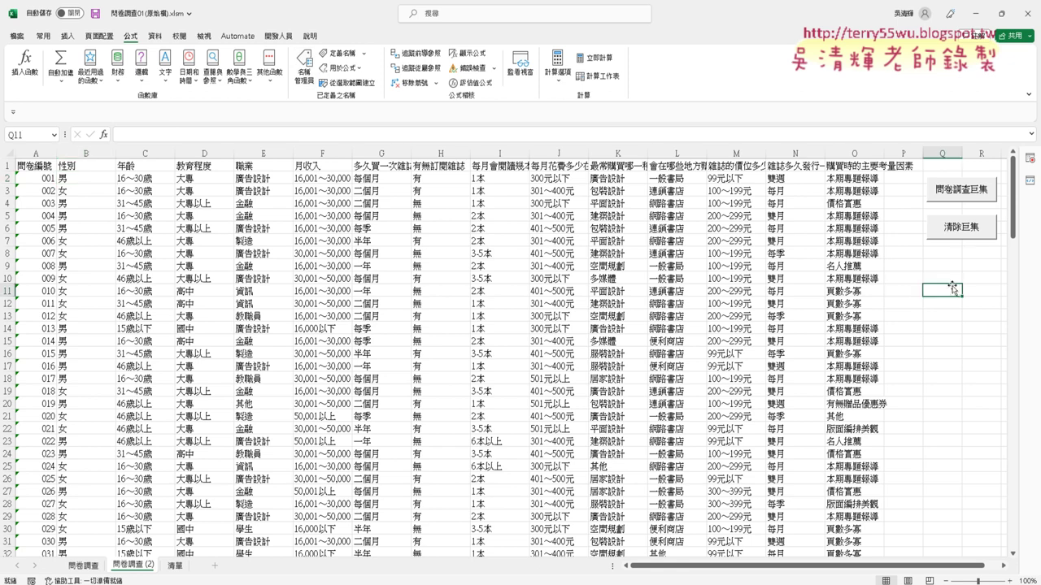
pyautogui.click(963, 228)
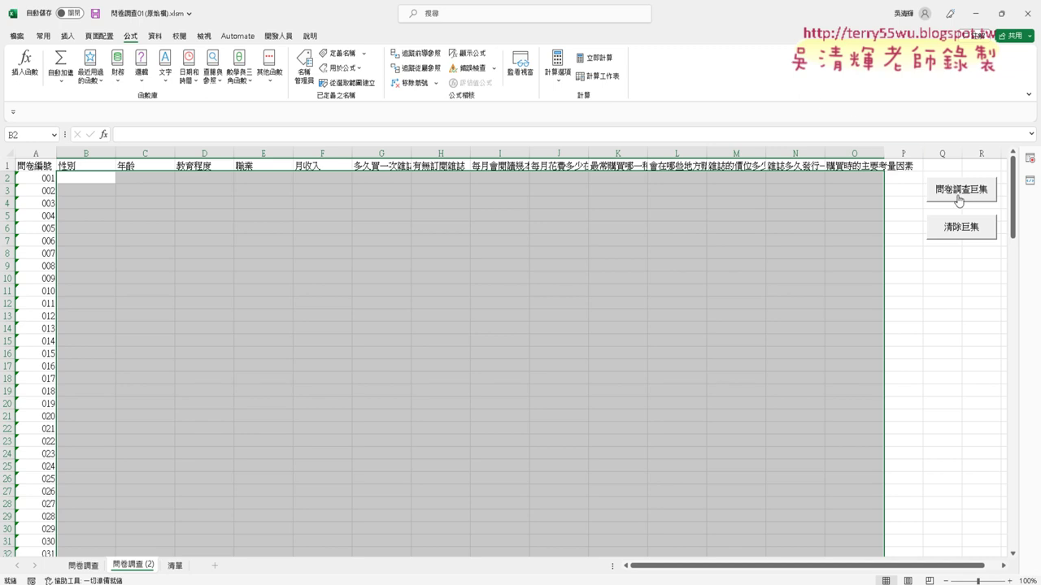
# - Fill the answers with 問卷調查巨集, select columns B:O, and clear them again with 清除巨集
pyautogui.click(959, 200)
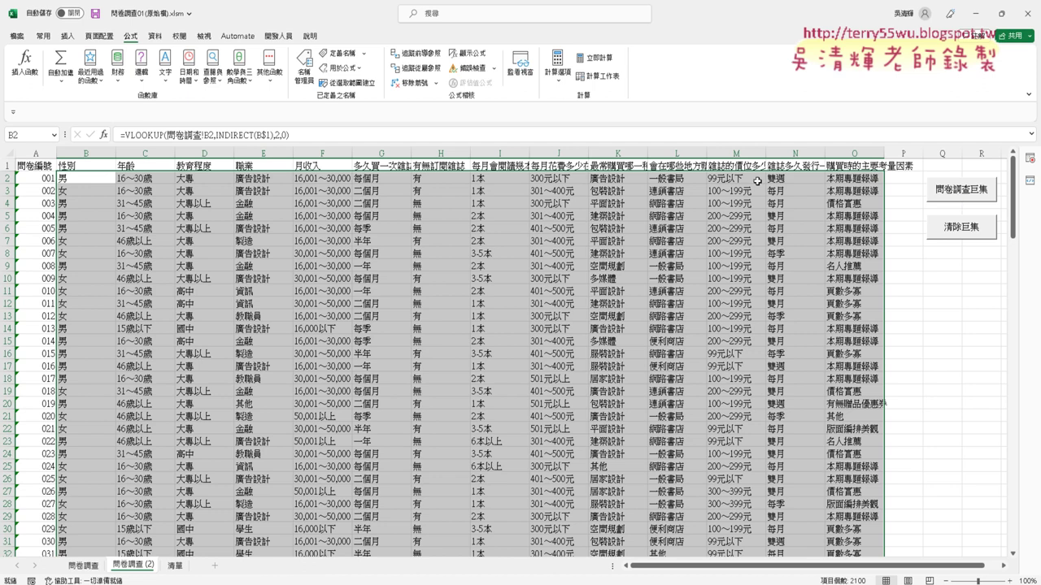
pyautogui.click(82, 154)
pyautogui.moveTo(82, 154); pyautogui.dragTo(837, 145)
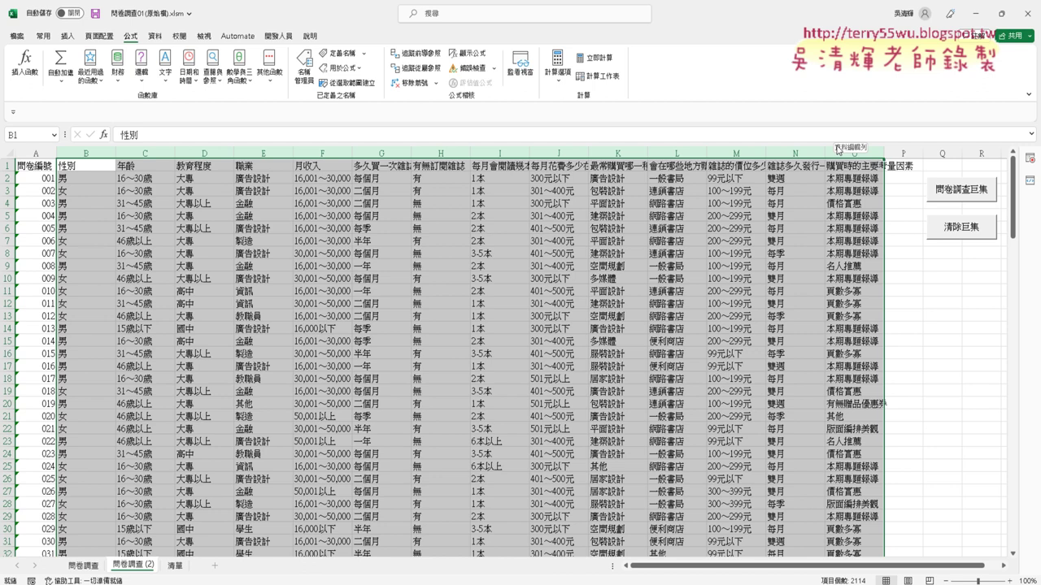
pyautogui.click(959, 235)
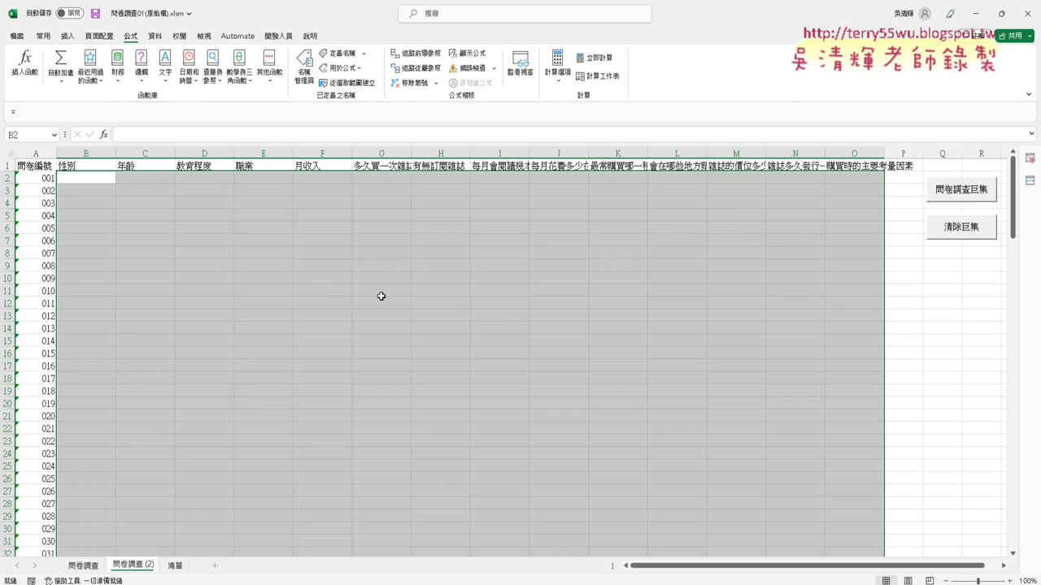
pyautogui.click(276, 36)
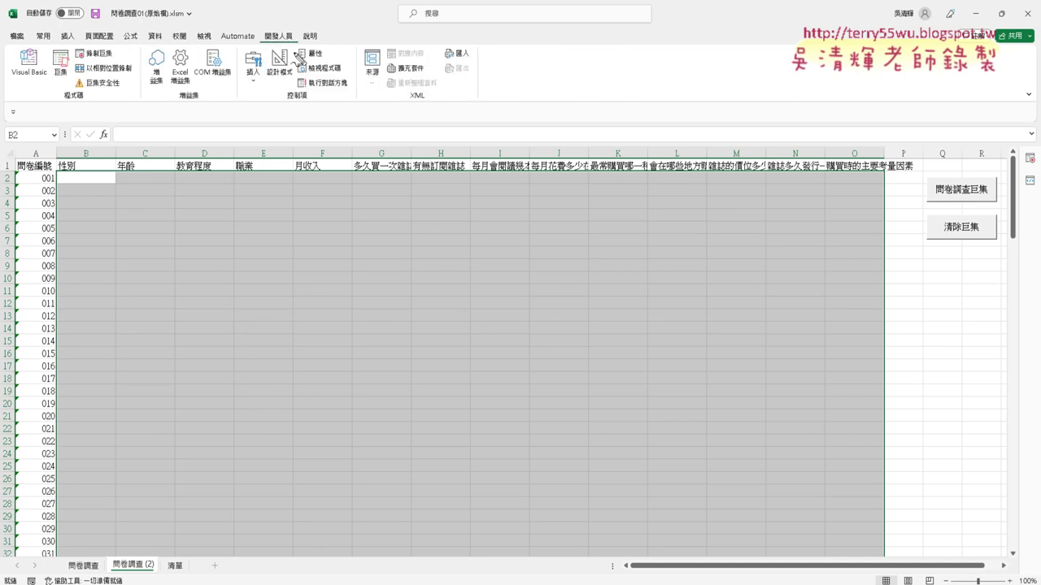
# - Mark the ribbon and file name with red annotations, erase them, and open the Customize Quick Access Toolbar list
pyautogui.moveTo(292, 50)
pyautogui.mouseDown()
pyautogui.moveTo(267, 47)
pyautogui.moveTo(298, 46)
pyautogui.mouseUp()
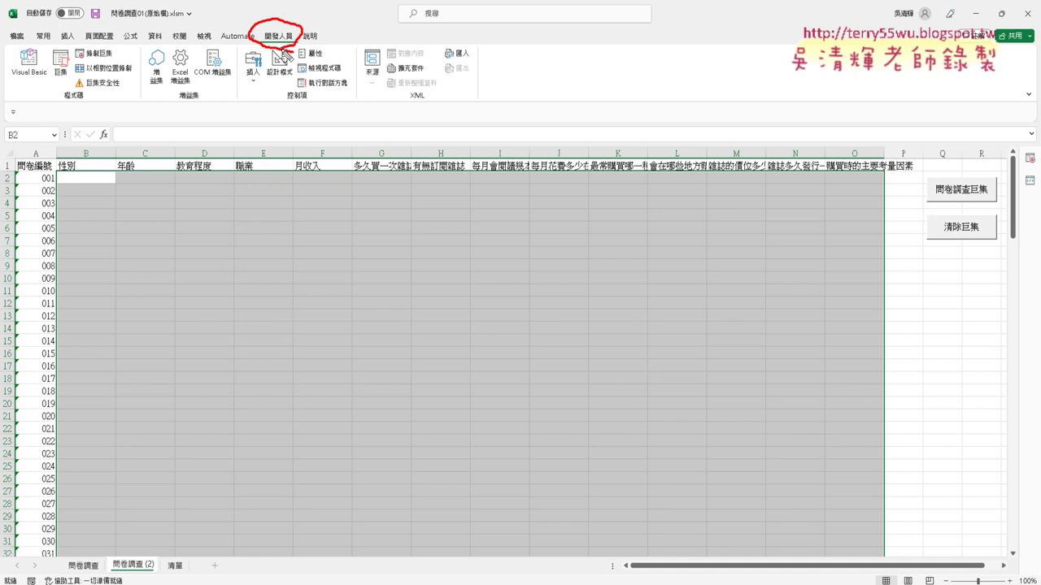
pyautogui.moveTo(279, 187); pyautogui.dragTo(286, 47)
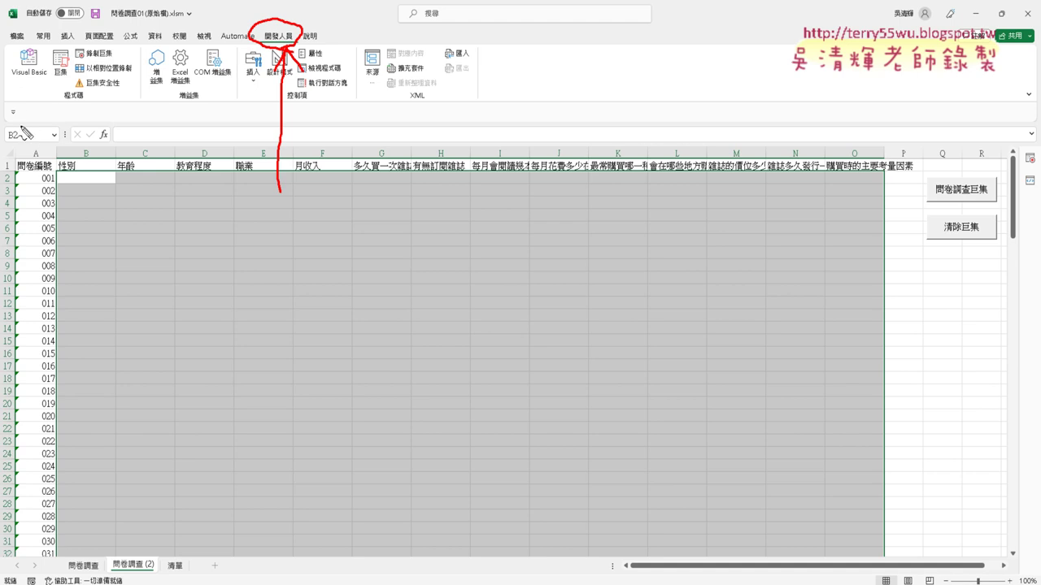
pyautogui.moveTo(18, 120)
pyautogui.mouseDown()
pyautogui.moveTo(14, 98)
pyautogui.moveTo(20, 119)
pyautogui.mouseUp()
pyautogui.moveTo(138, 298)
pyautogui.mouseDown()
pyautogui.moveTo(54, 140)
pyautogui.moveTo(17, 127)
pyautogui.mouseUp()
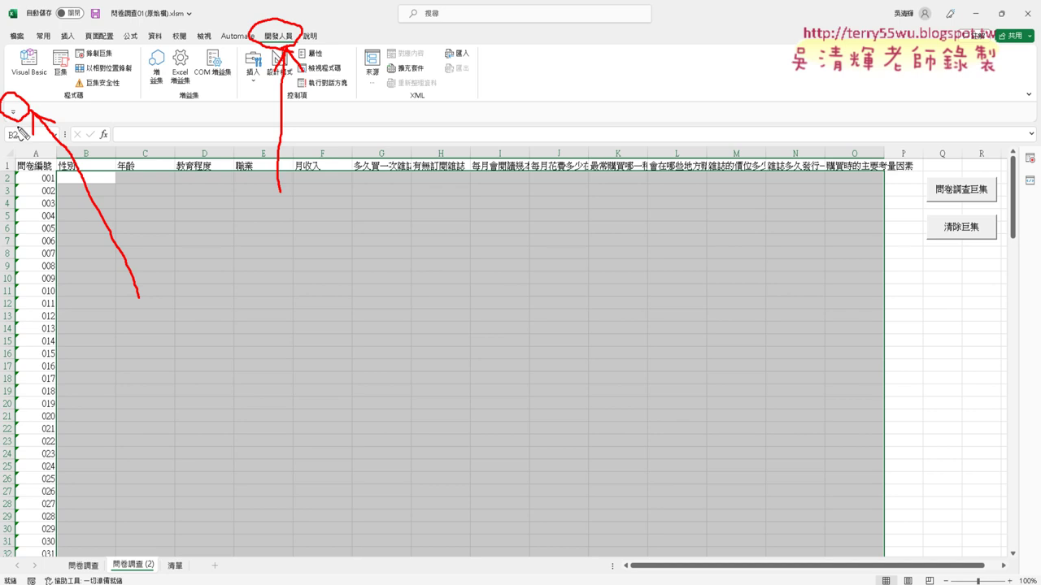
pyautogui.moveTo(30, 106)
pyautogui.mouseDown()
pyautogui.moveTo(195, 20)
pyautogui.moveTo(208, 34)
pyautogui.moveTo(213, 18)
pyautogui.mouseUp()
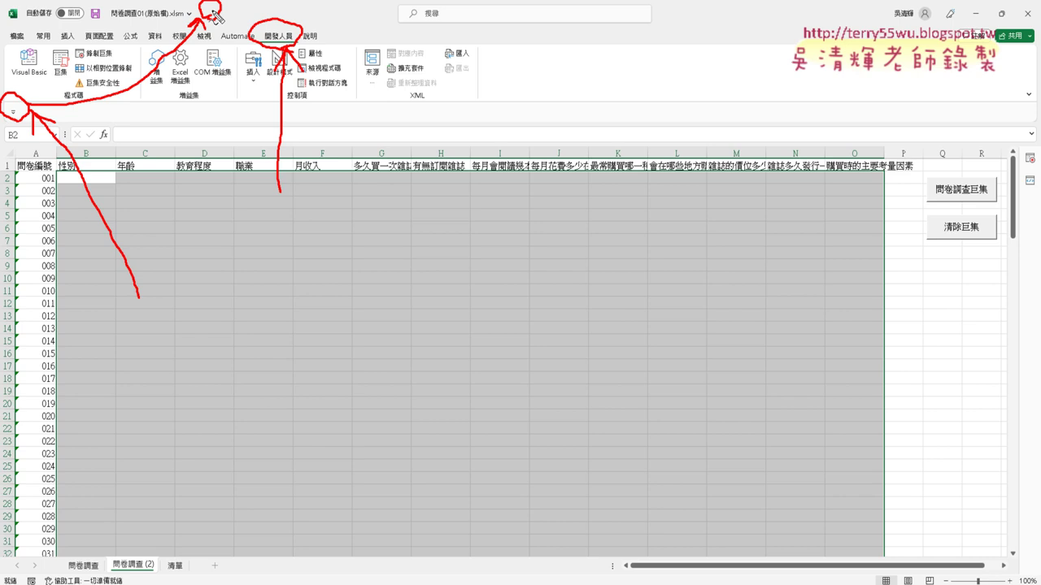
pyautogui.press('Escape')
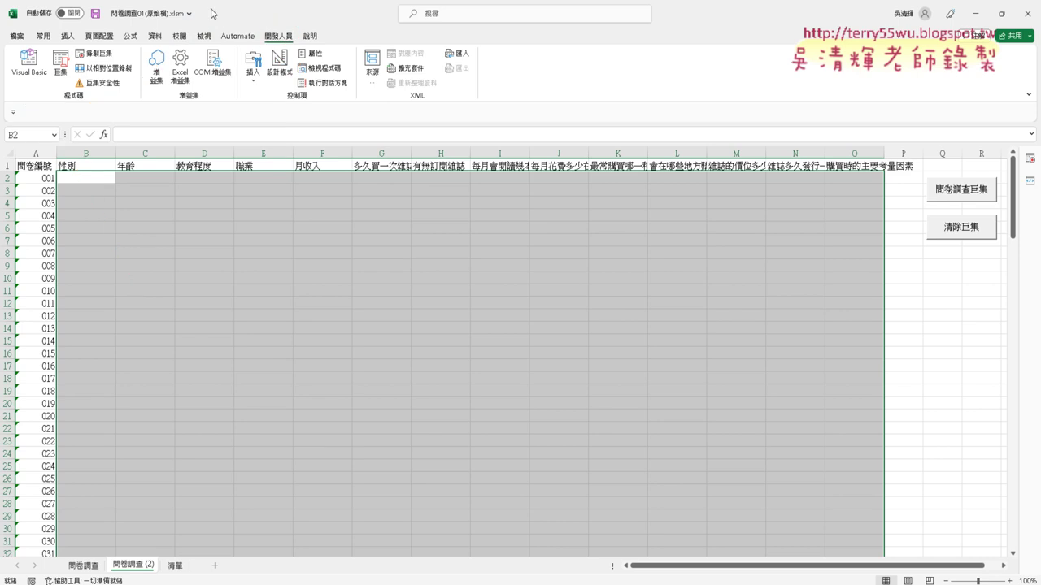
pyautogui.click(13, 112)
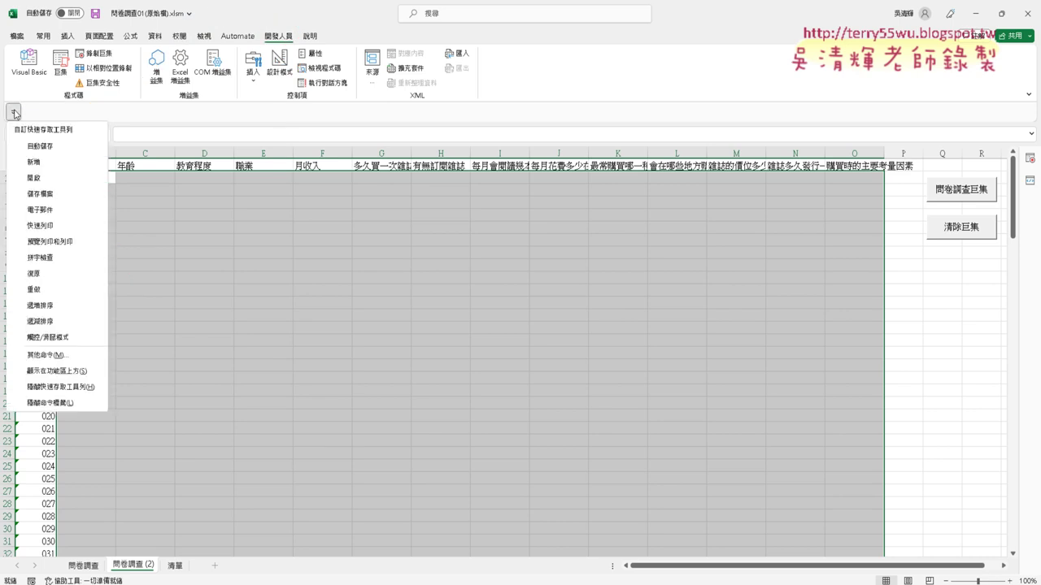
pyautogui.click(43, 358)
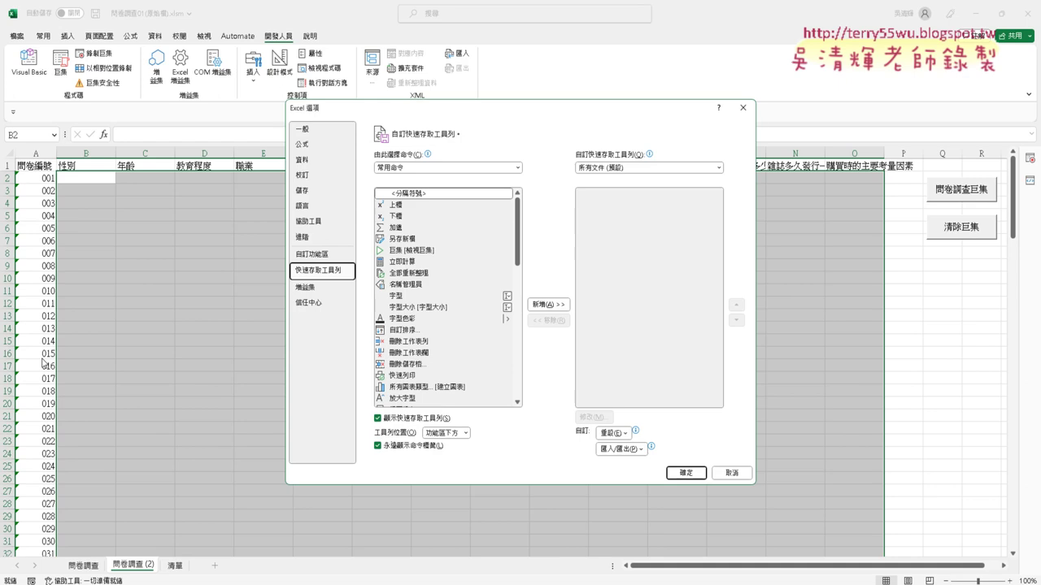
pyautogui.click(330, 257)
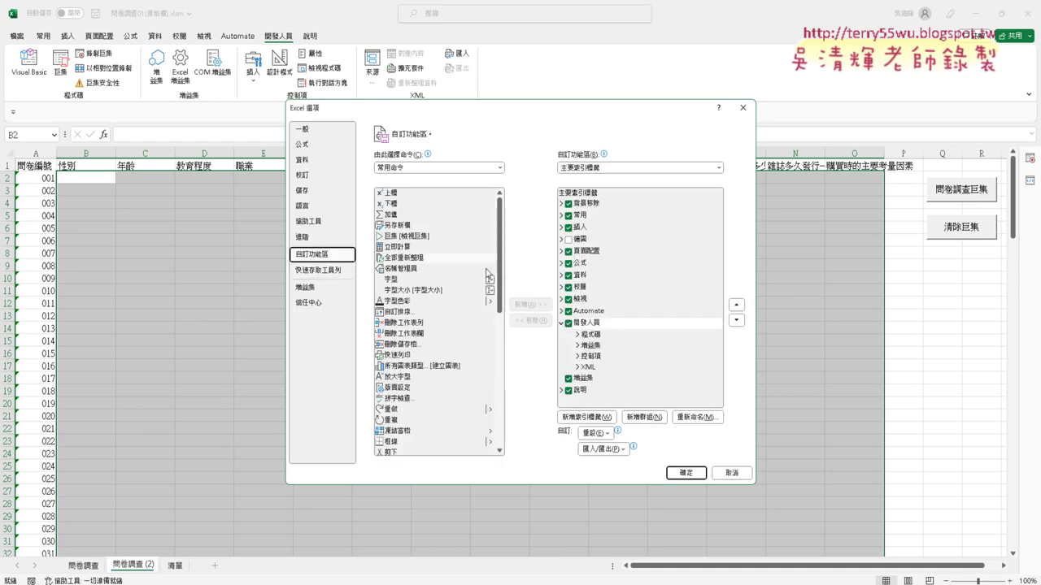
pyautogui.click(569, 324)
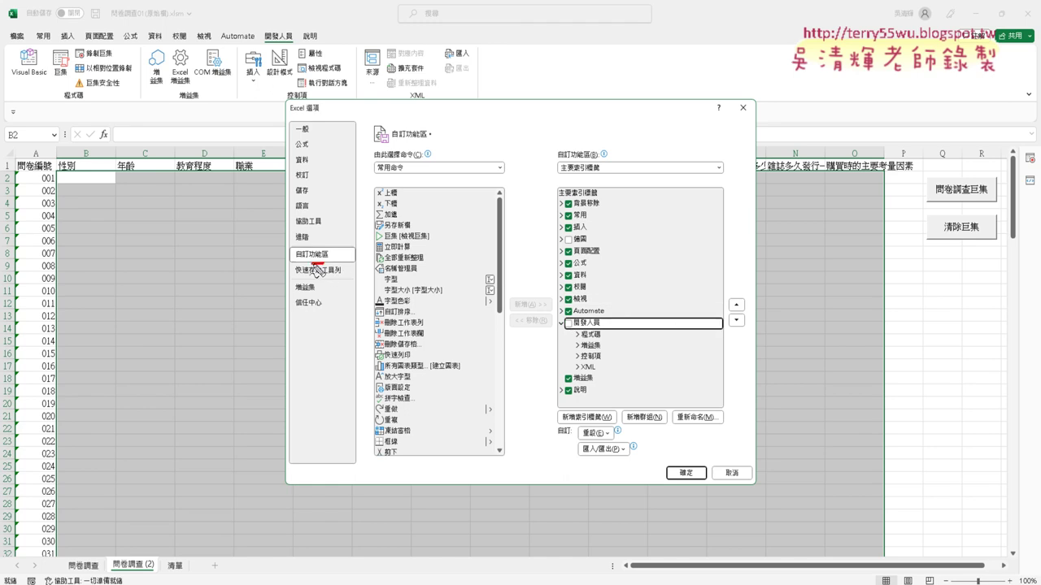
pyautogui.moveTo(315, 267); pyautogui.dragTo(342, 258)
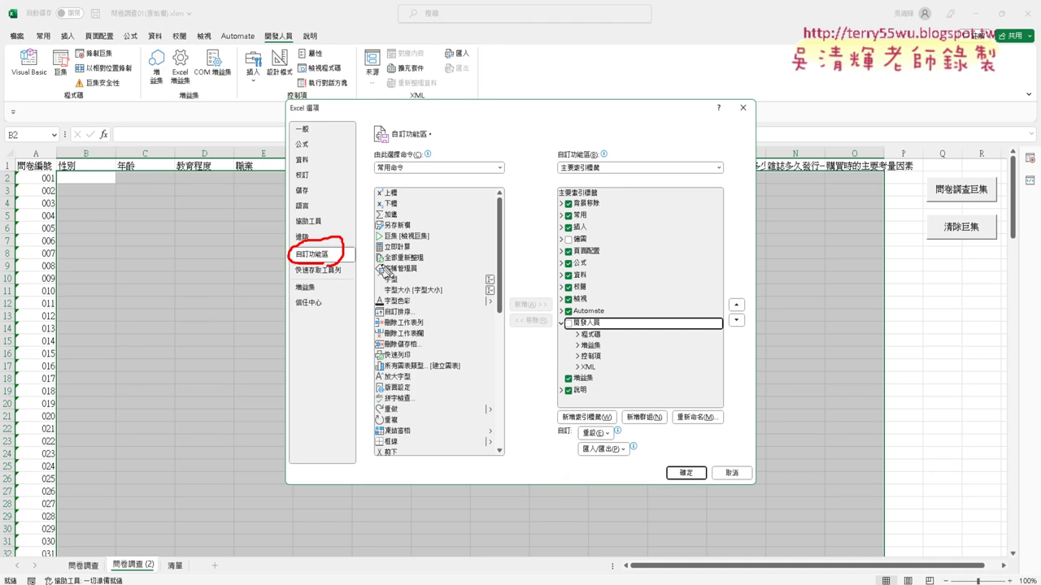
pyautogui.moveTo(606, 340); pyautogui.dragTo(604, 341)
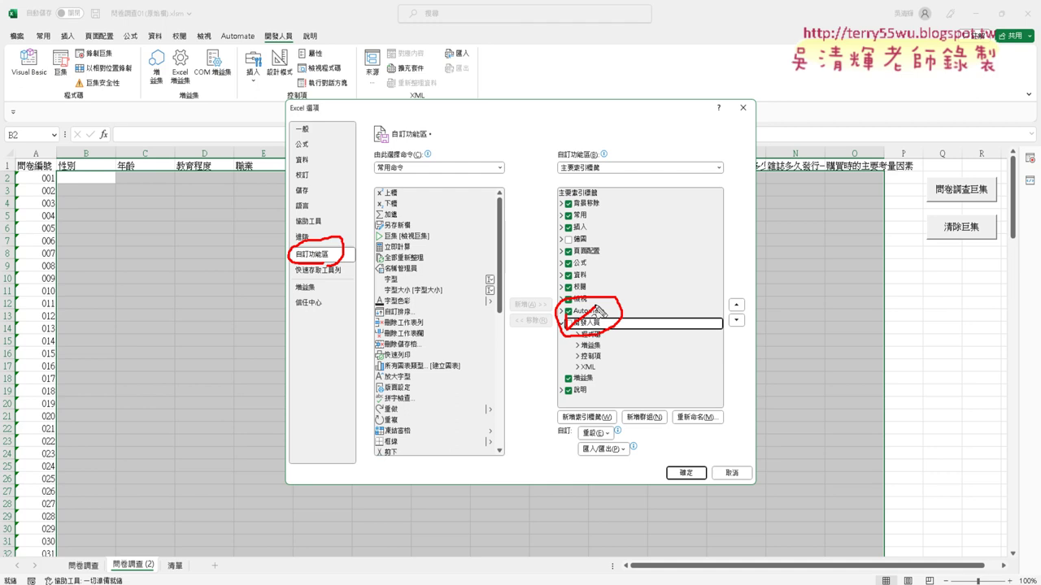
pyautogui.moveTo(673, 447); pyautogui.dragTo(699, 468)
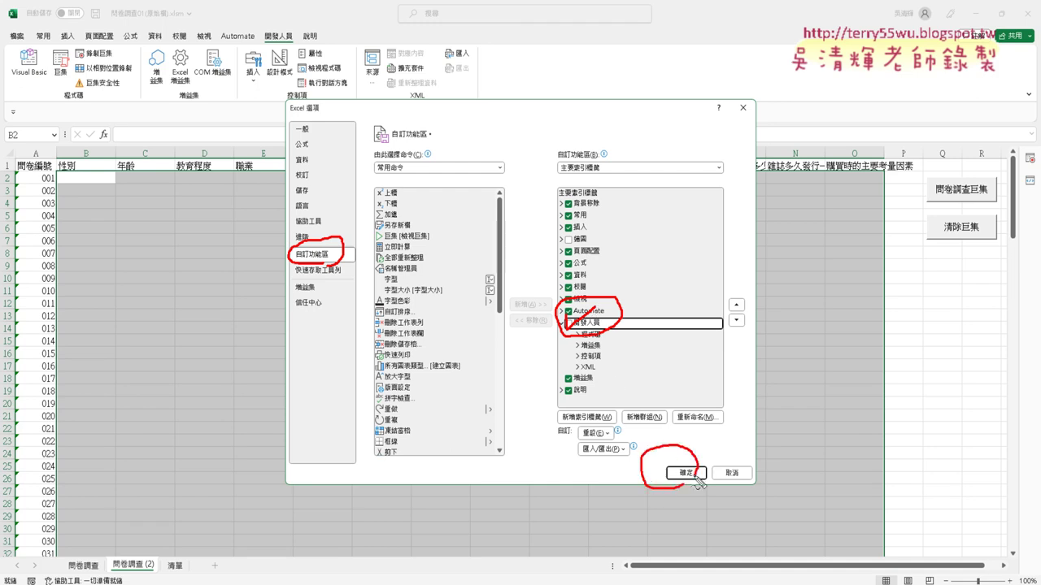
pyautogui.moveTo(306, 51); pyautogui.dragTo(301, 41)
pyautogui.moveTo(375, 193); pyautogui.dragTo(305, 61)
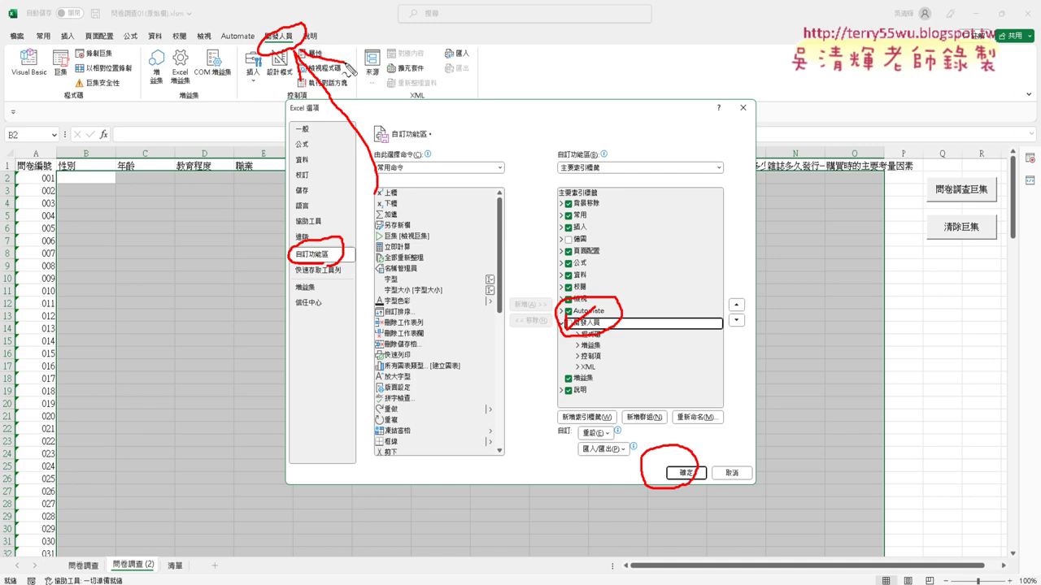
pyautogui.moveTo(762, 136)
pyautogui.mouseDown()
pyautogui.moveTo(898, 197)
pyautogui.moveTo(884, 219)
pyautogui.mouseUp()
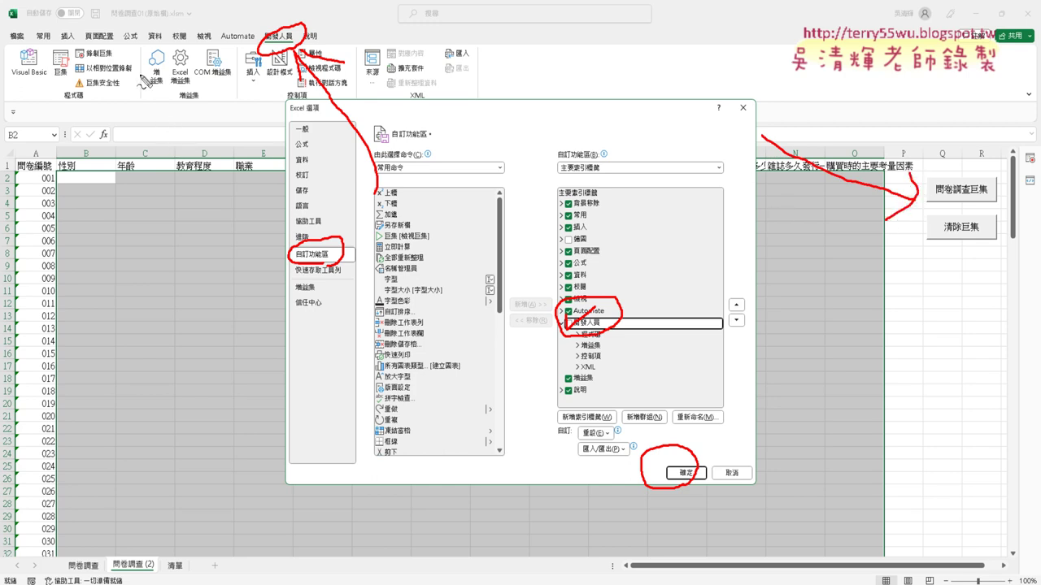
pyautogui.moveTo(111, 61)
pyautogui.mouseDown()
pyautogui.moveTo(93, 65)
pyautogui.moveTo(102, 73)
pyautogui.mouseUp()
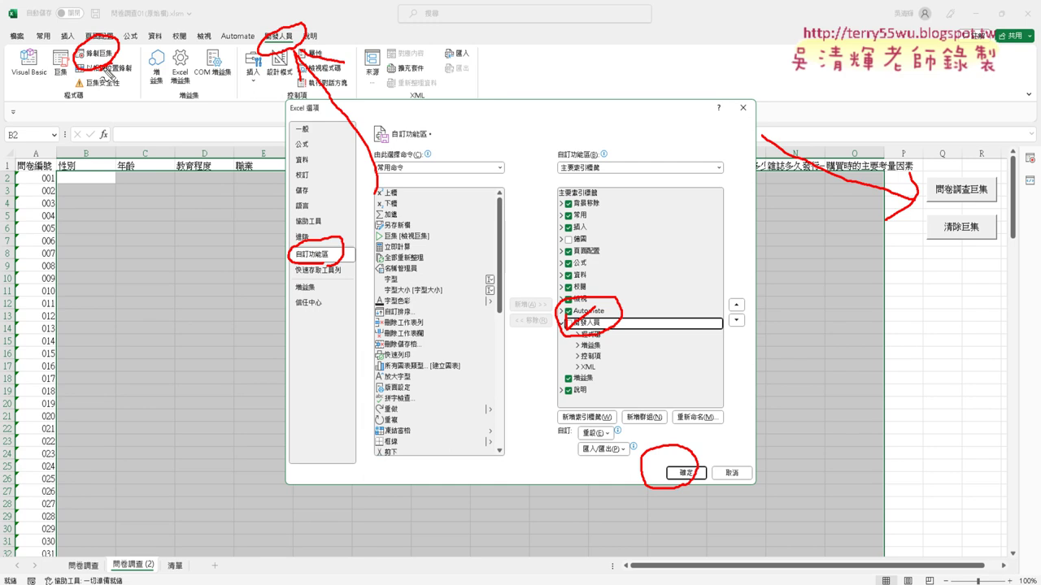
pyautogui.press('Escape')
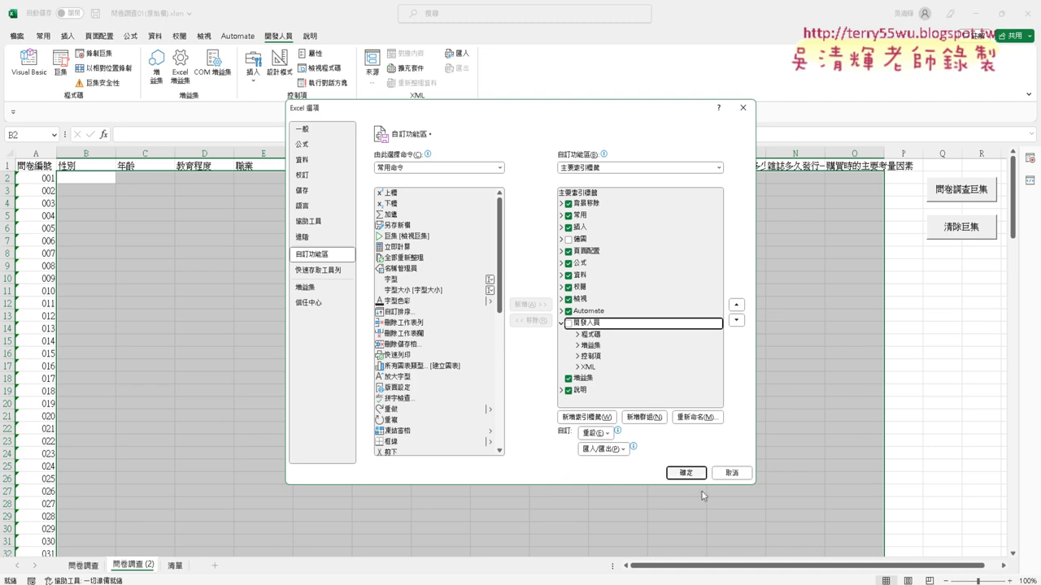
# - Re-enable the Developer tab through More Commands > Customize Ribbon and display it
pyautogui.click(686, 473)
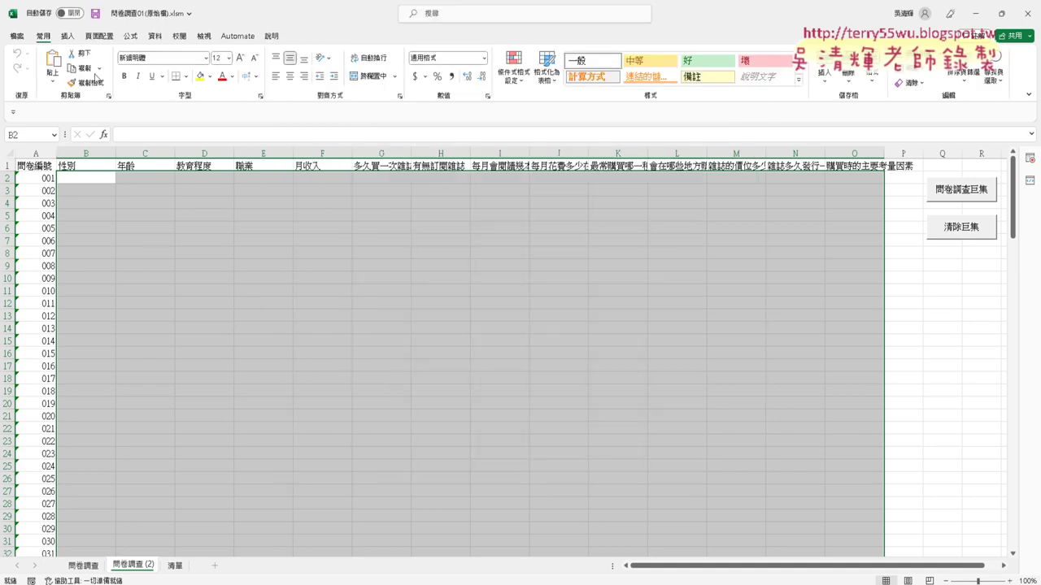
pyautogui.click(14, 112)
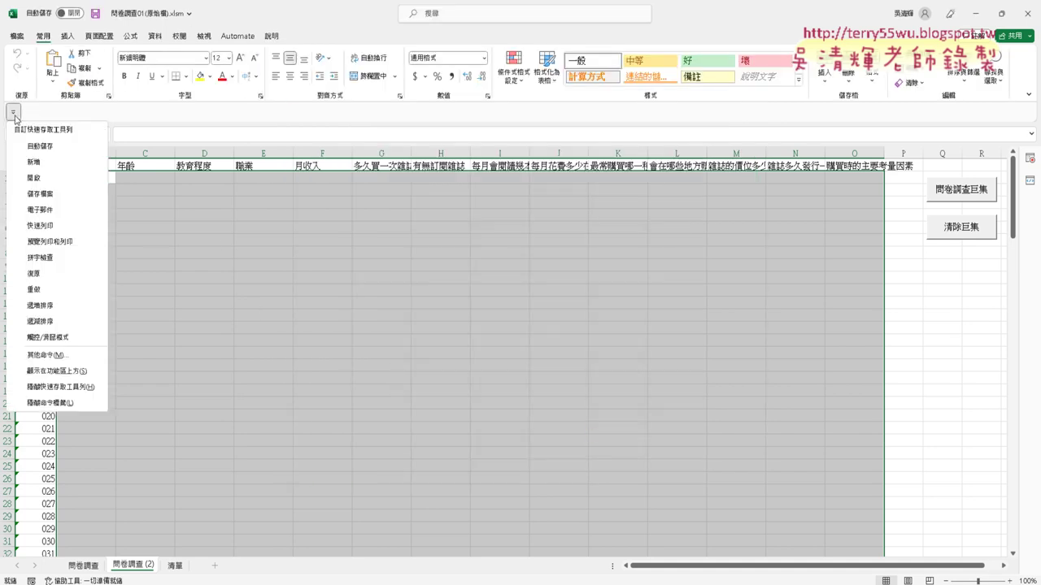
pyautogui.click(45, 358)
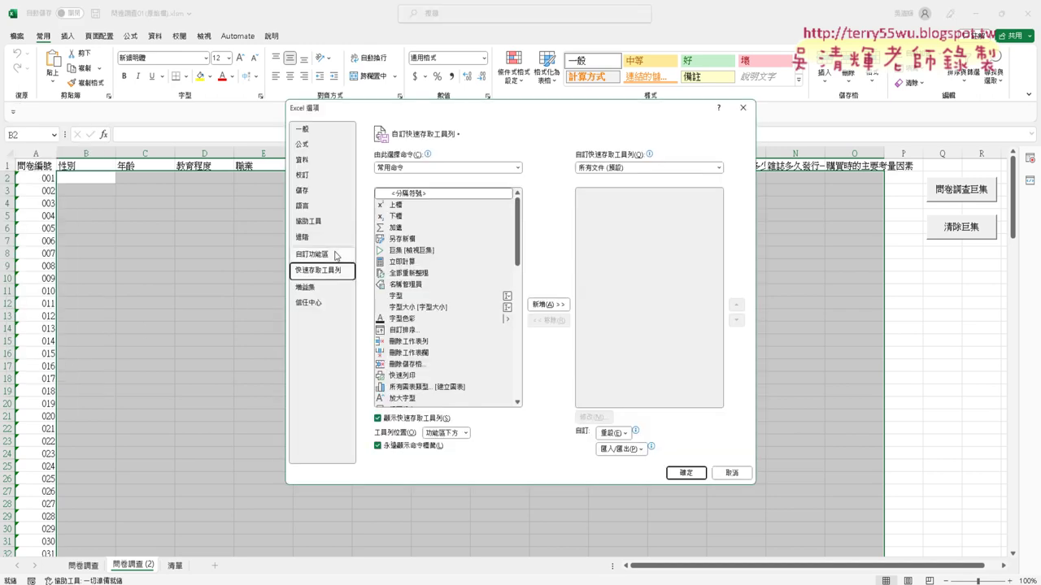
pyautogui.click(336, 255)
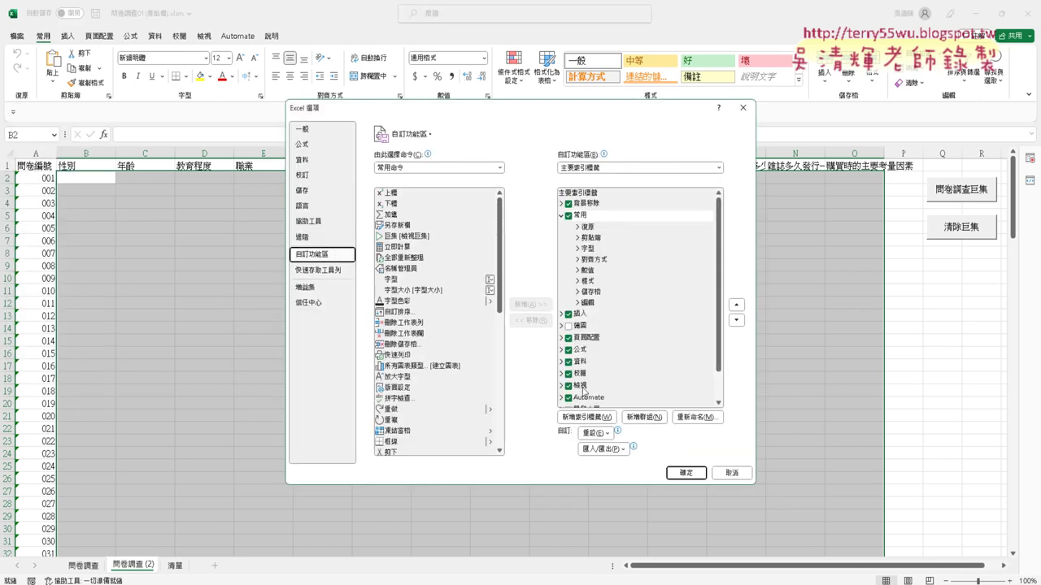
pyautogui.scroll(-1, 582, 391)
pyautogui.click(568, 377)
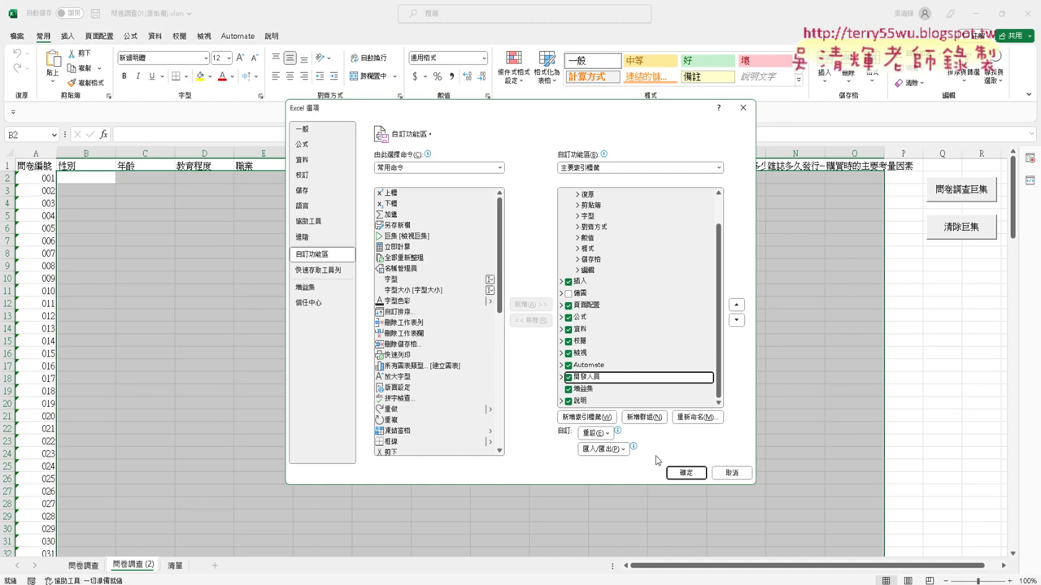
pyautogui.click(688, 475)
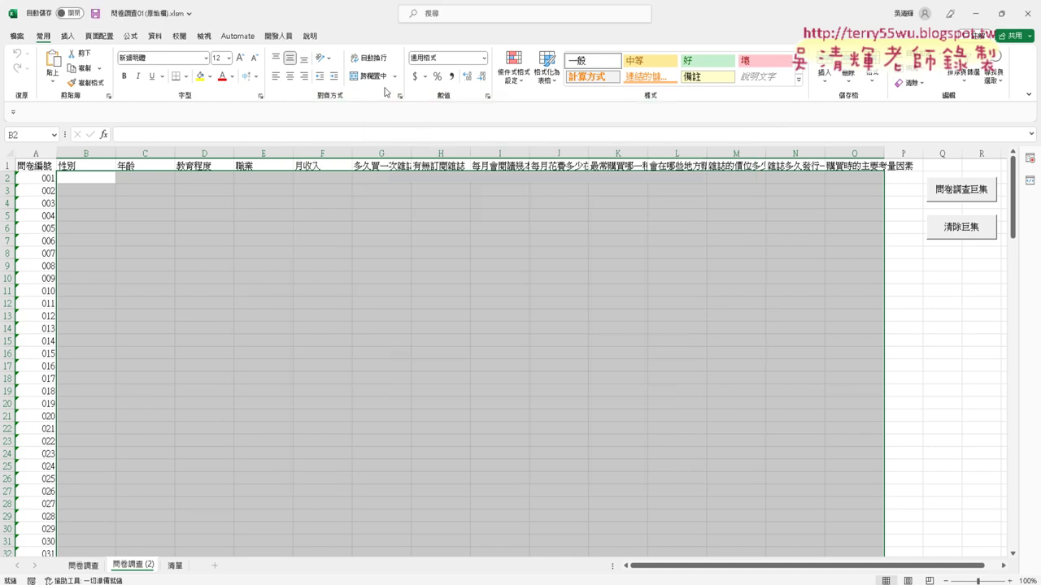
pyautogui.click(273, 39)
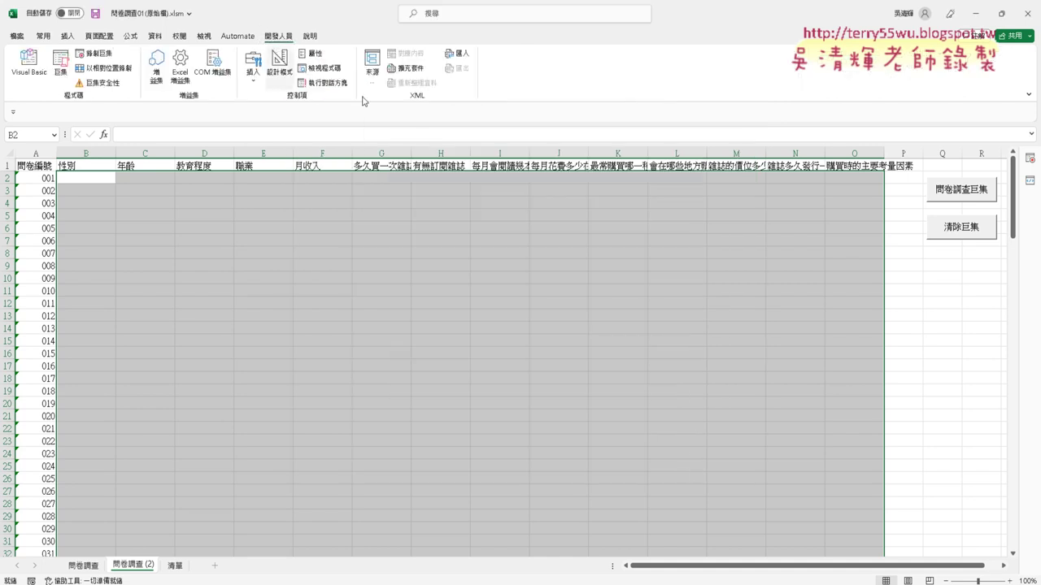
# - Alternate 問卷調查巨集 and 清除巨集 several times, ending with the survey answers filled
pyautogui.click(962, 194)
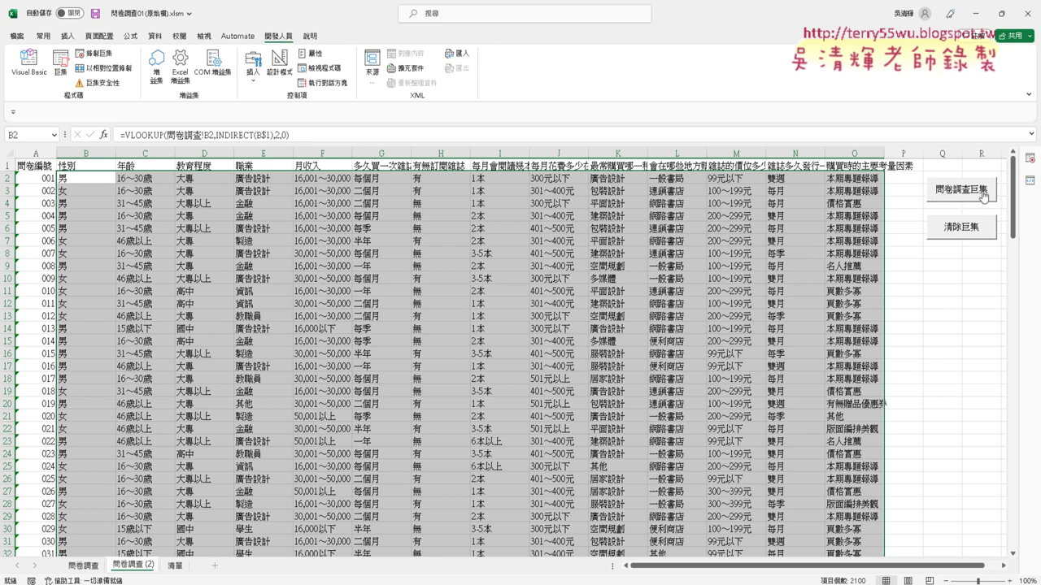
pyautogui.click(985, 233)
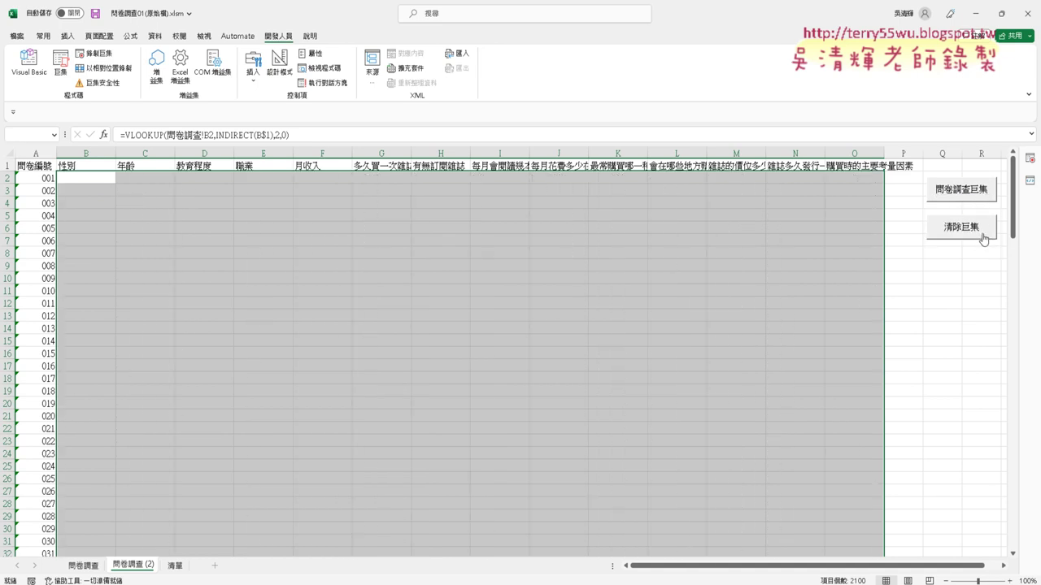
pyautogui.click(980, 189)
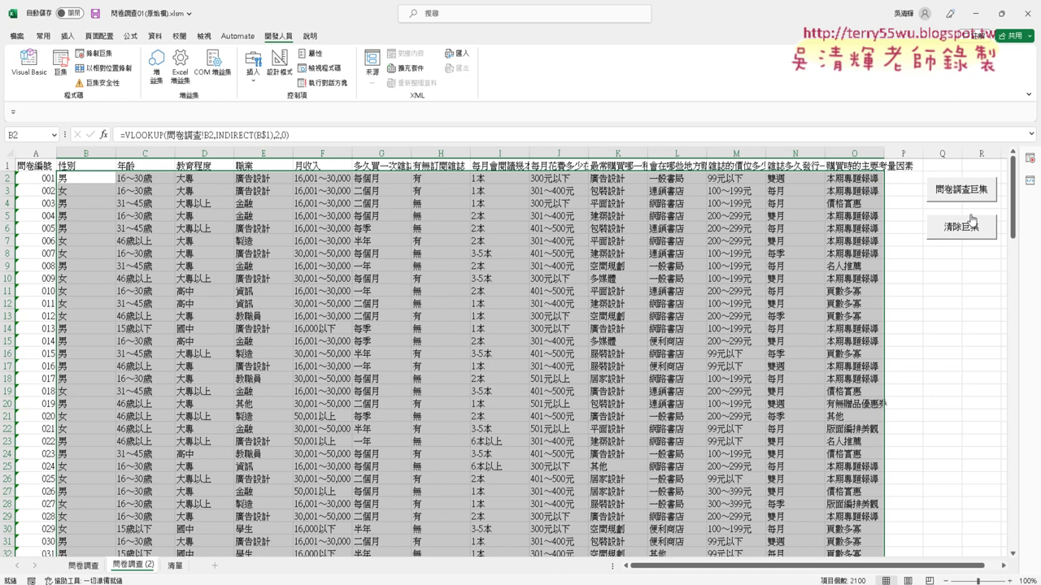
pyautogui.click(966, 232)
pyautogui.click(976, 189)
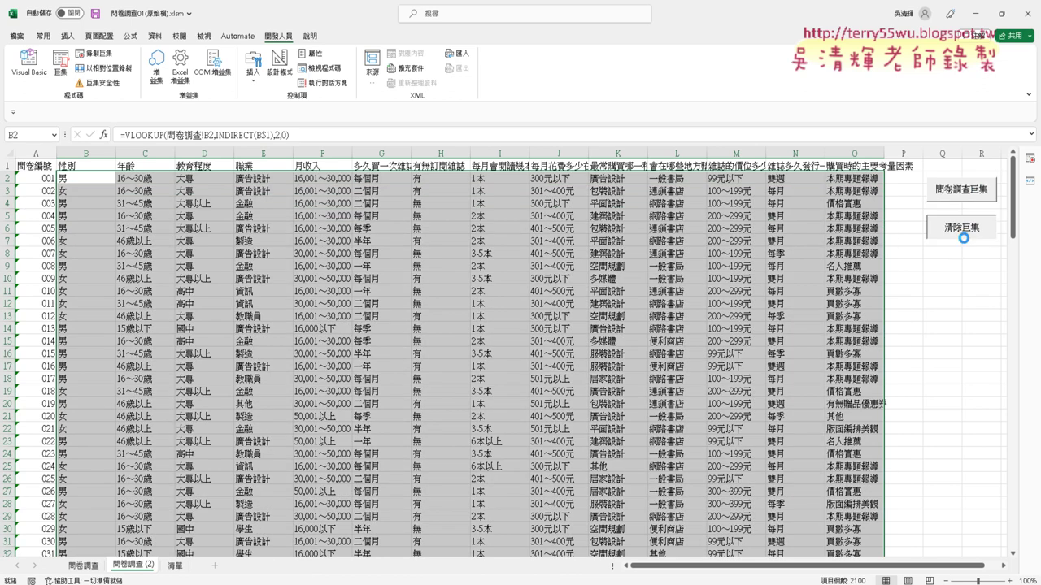
pyautogui.click(960, 232)
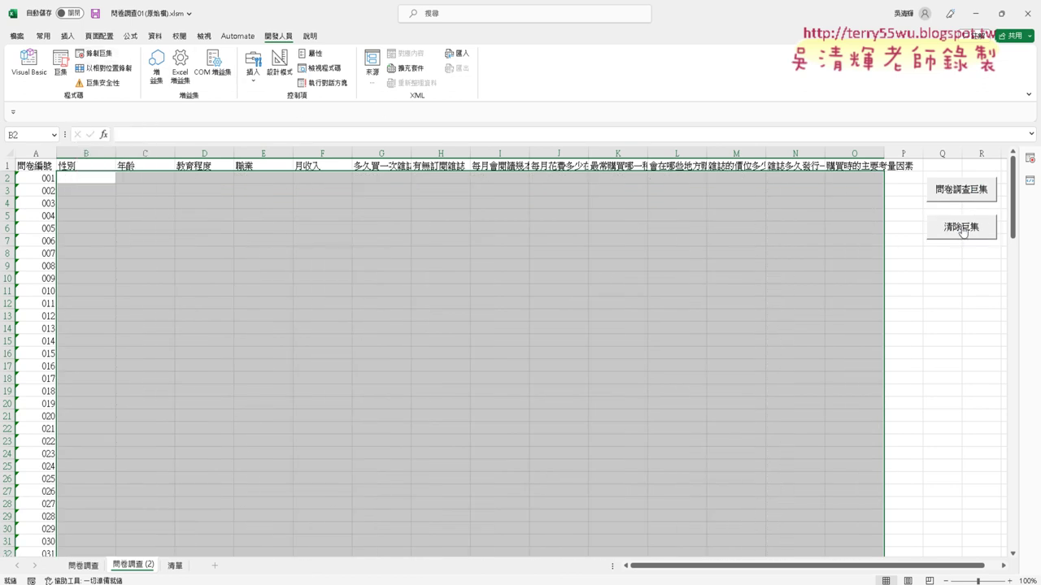
pyautogui.click(974, 197)
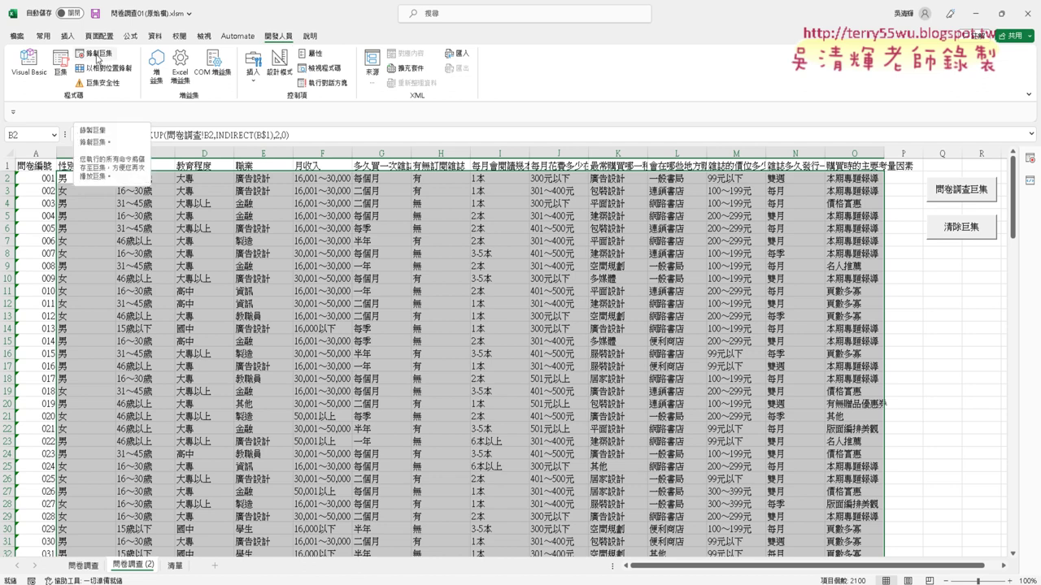
pyautogui.click(99, 58)
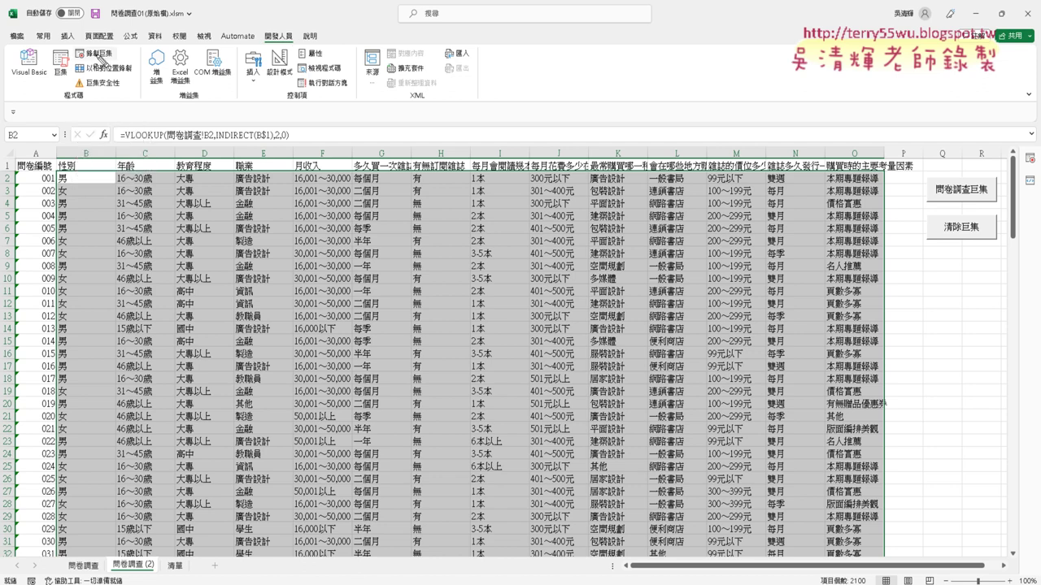
pyautogui.moveTo(122, 67); pyautogui.dragTo(73, 68)
pyautogui.moveTo(122, 37); pyautogui.dragTo(92, 35)
pyautogui.moveTo(228, 248)
pyautogui.mouseDown()
pyautogui.moveTo(121, 61)
pyautogui.moveTo(155, 82)
pyautogui.mouseUp()
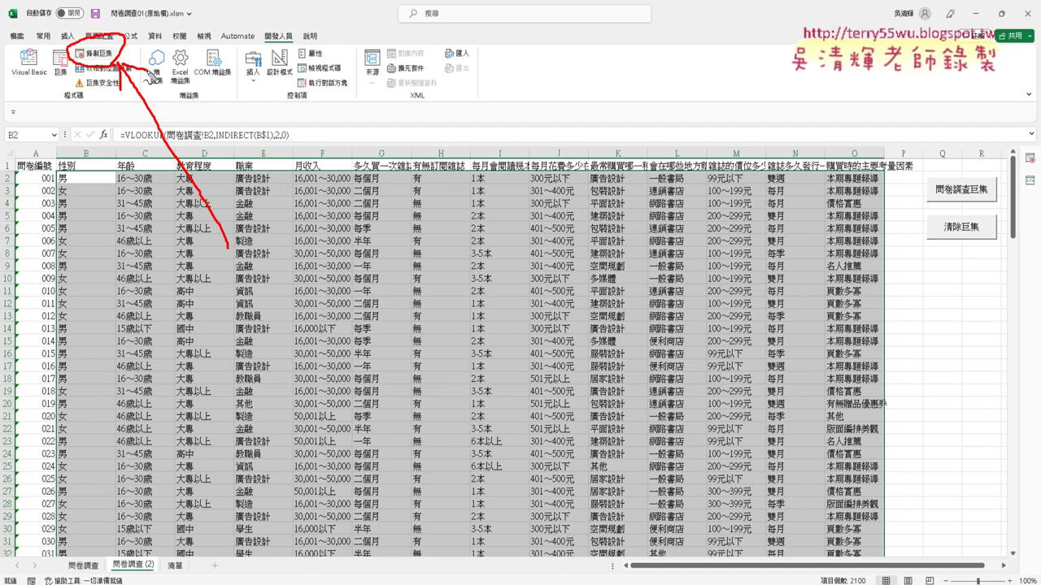
pyautogui.press('Escape')
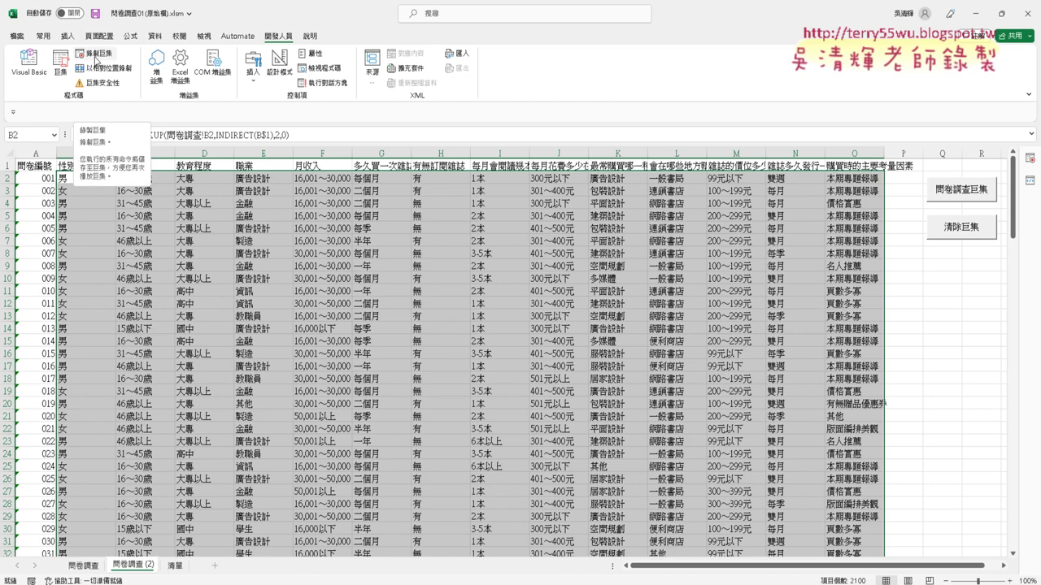
pyautogui.click(956, 355)
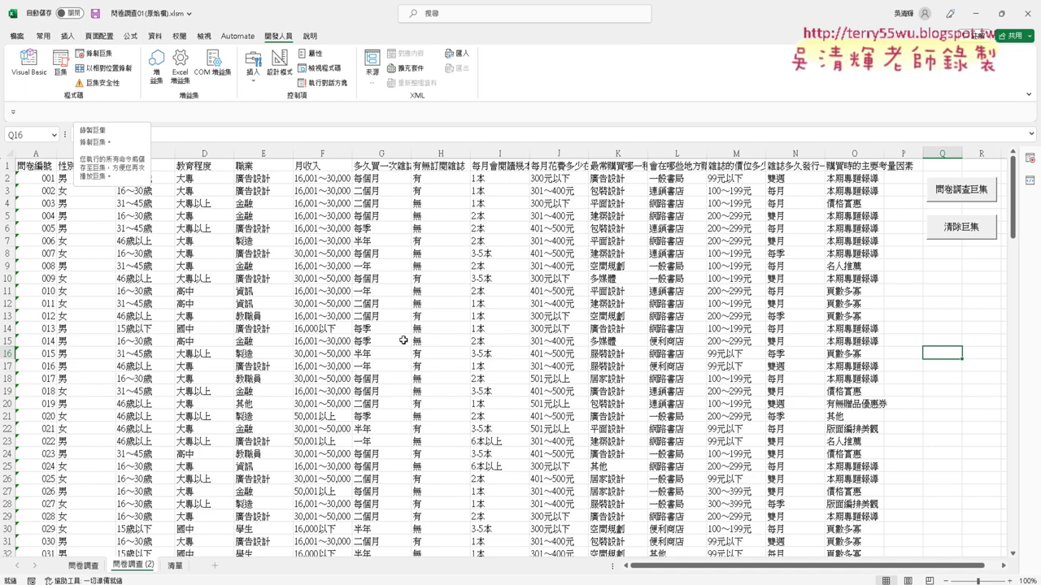
# - Confirm B2's VLOOKUP formula, fill it right to O2, then down through row 151
pyautogui.click(920, 313)
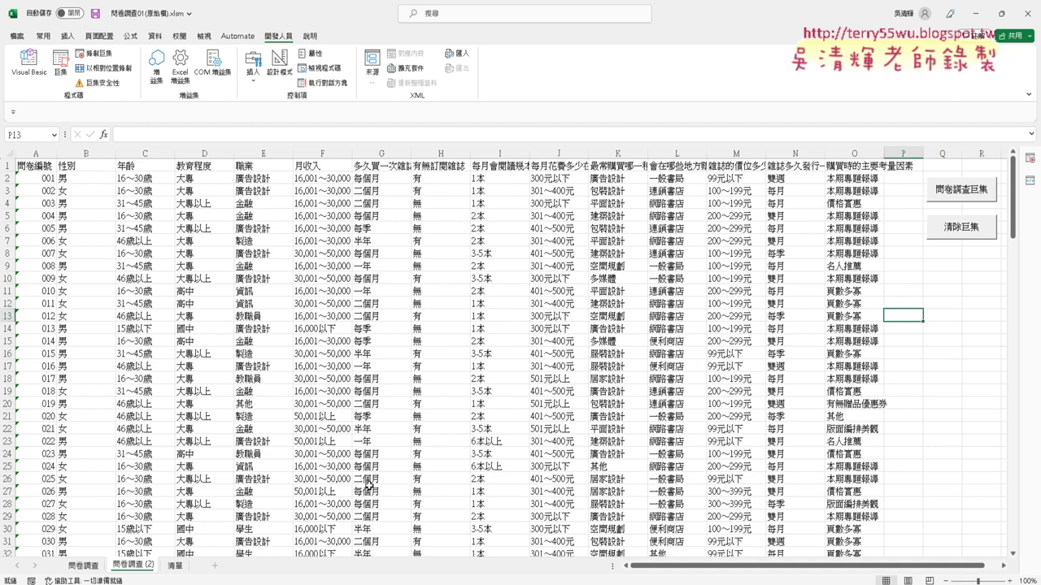
pyautogui.click(83, 177)
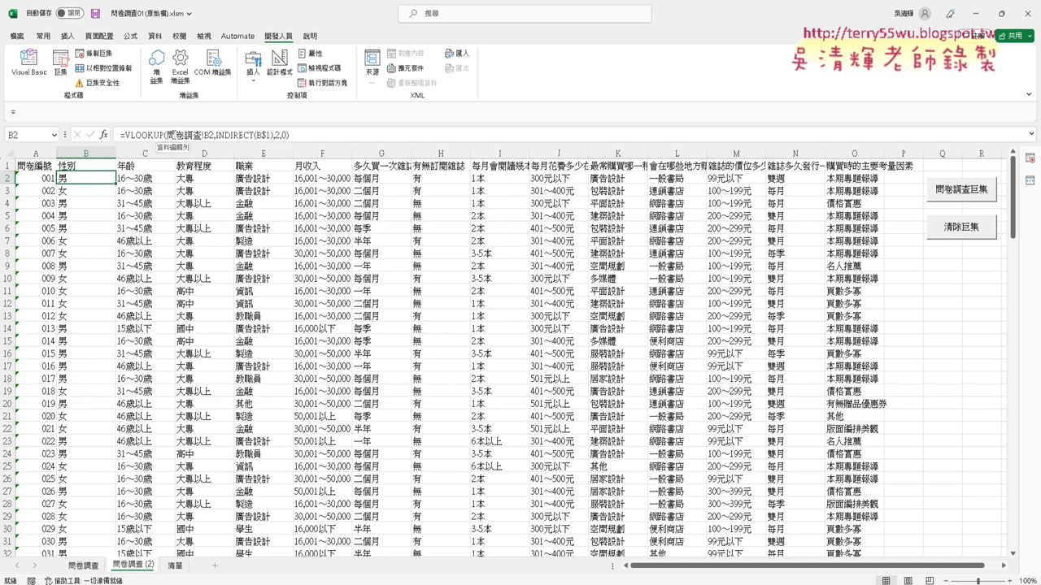
pyautogui.click(167, 135)
pyautogui.click(90, 135)
pyautogui.moveTo(116, 183); pyautogui.dragTo(869, 197)
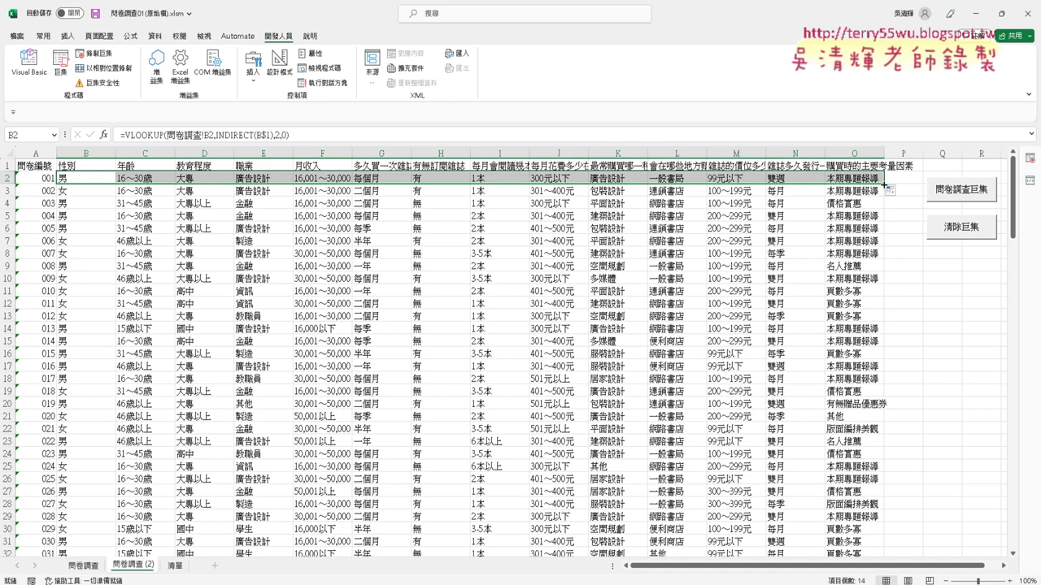
pyautogui.doubleClick(884, 184)
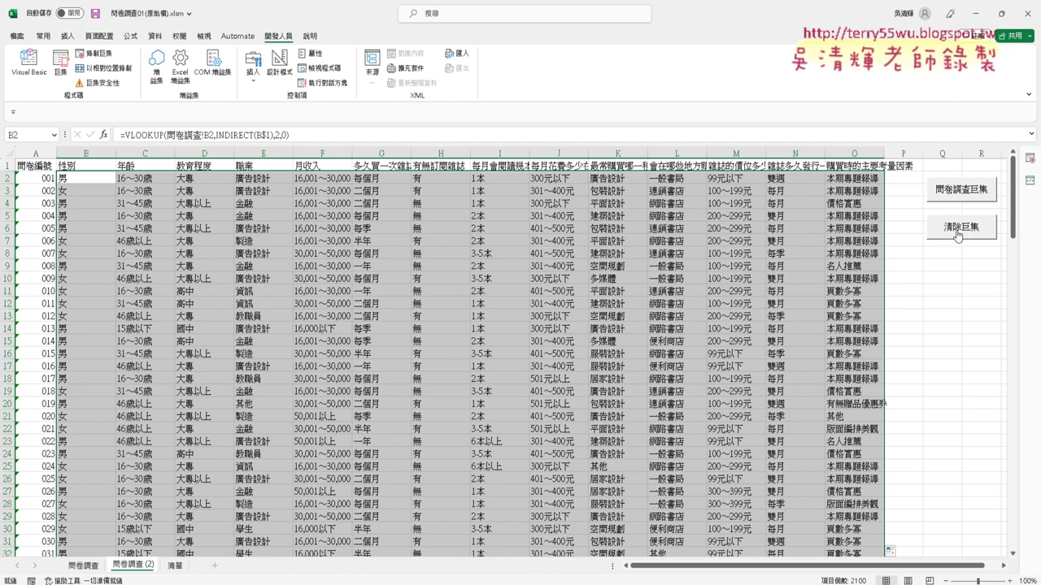
# - Check the filled results, including H14's lookup formula, and select row 2 from B2 to column O
pyautogui.click(930, 307)
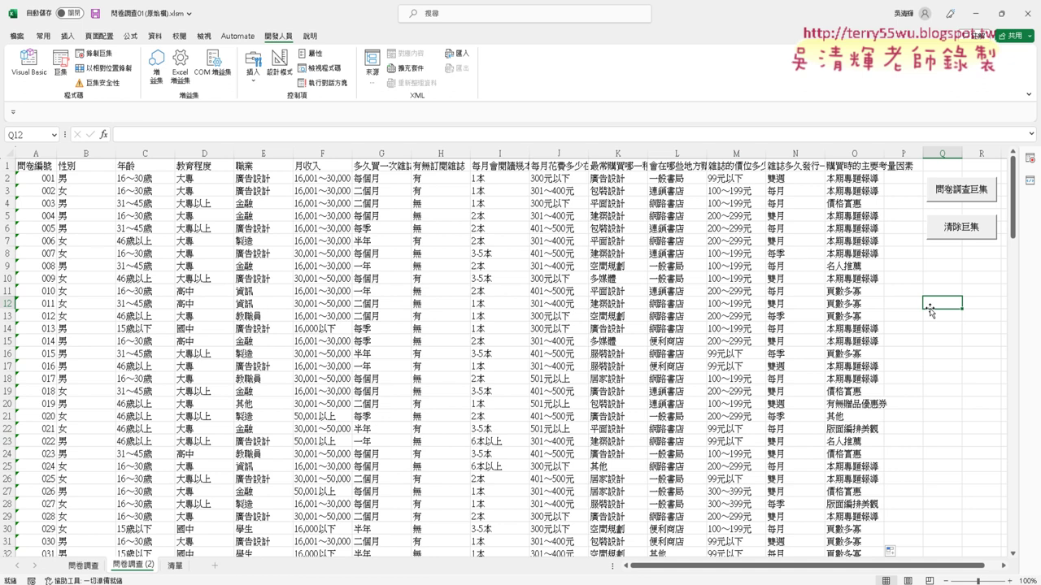
pyautogui.click(87, 177)
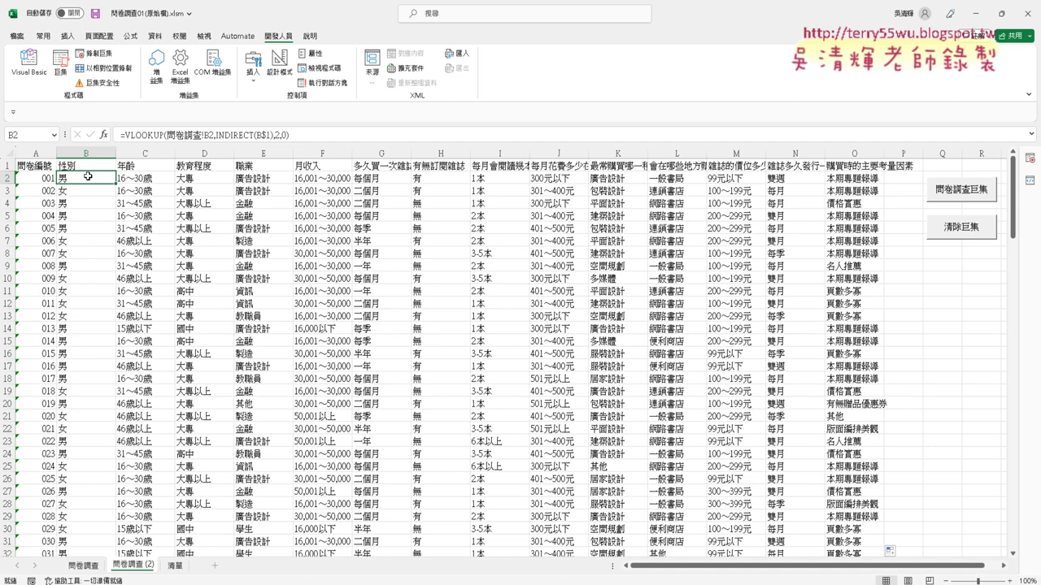
pyautogui.moveTo(88, 175)
pyautogui.mouseDown()
pyautogui.moveTo(820, 220)
pyautogui.moveTo(854, 403)
pyautogui.moveTo(179, 189)
pyautogui.moveTo(106, 177)
pyautogui.mouseUp()
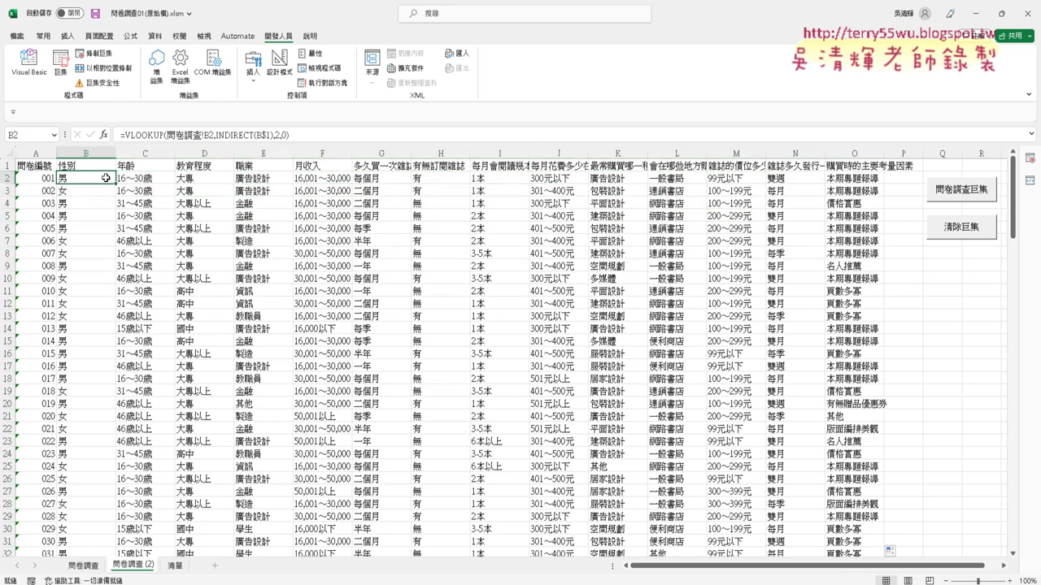
pyautogui.click(420, 330)
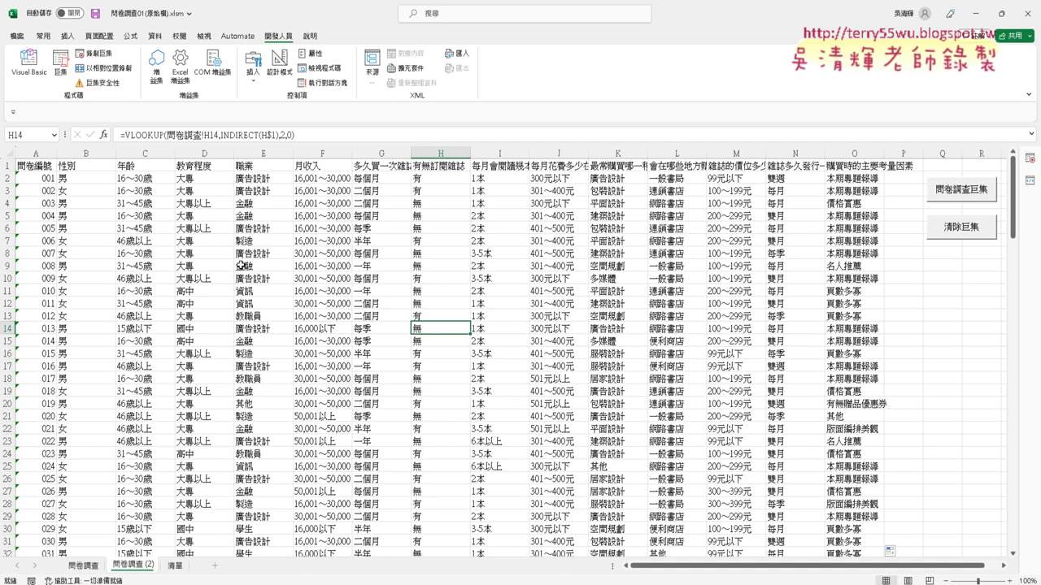
pyautogui.click(103, 179)
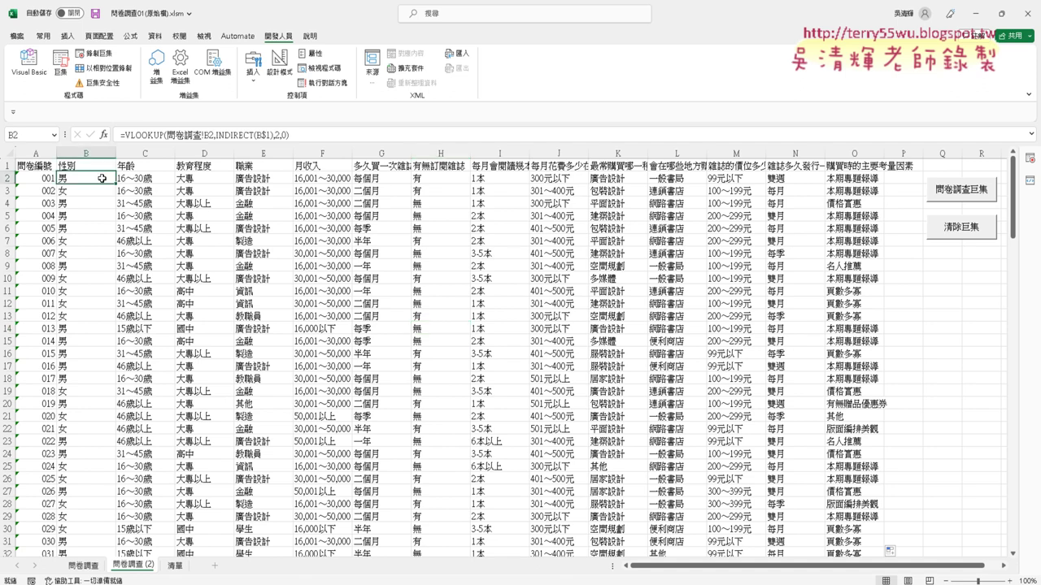
pyautogui.hotkey('ctrl', 'shift', 'Right')
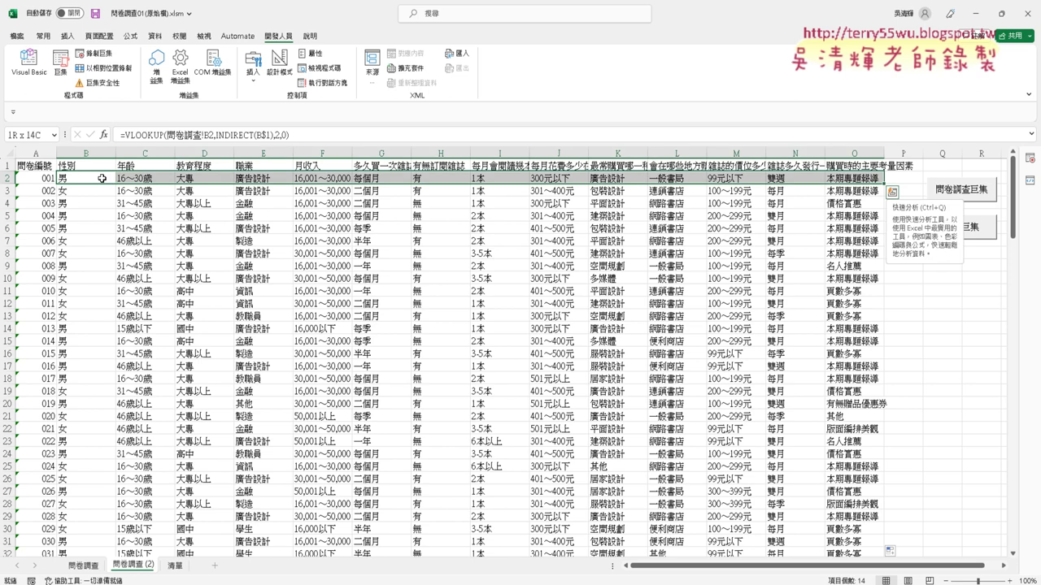
pyautogui.hotkey('ctrl', 'shift', 'Down')
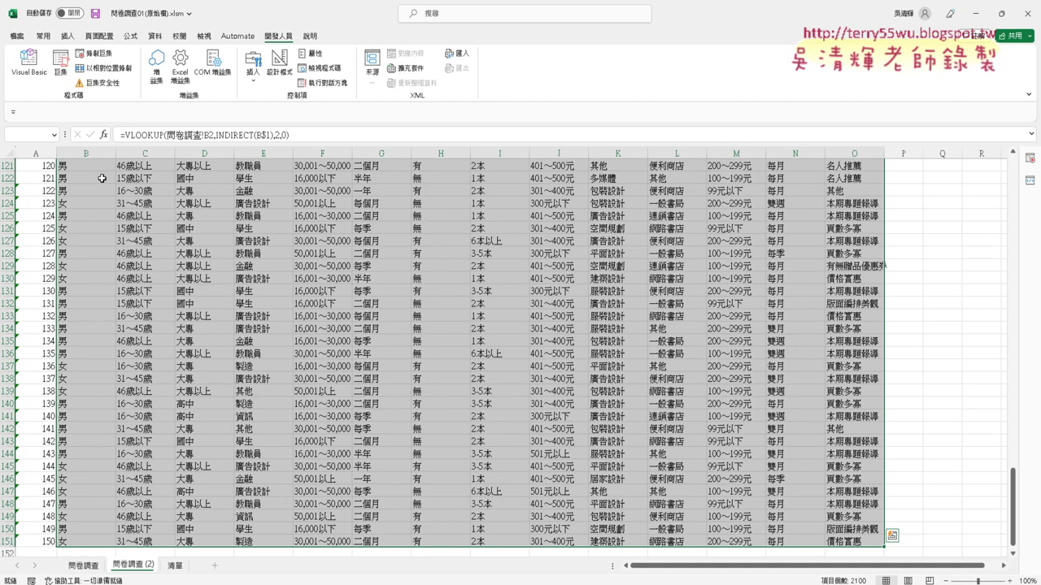
pyautogui.press('Delete')
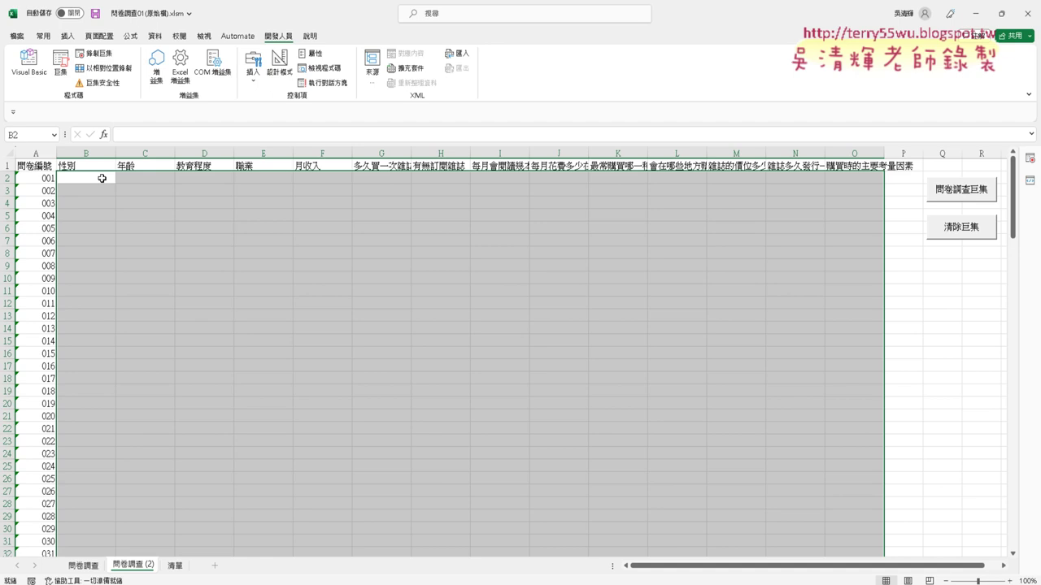
pyautogui.write('=VLOOKUP(問卷調查!B2,INDIRECT(B$1),2,0)')
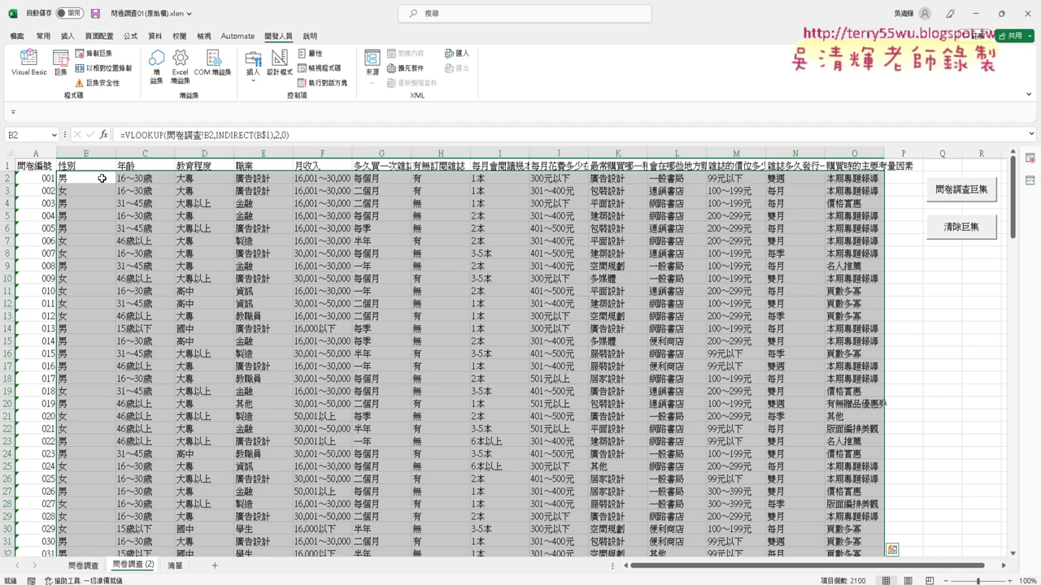
pyautogui.click(927, 340)
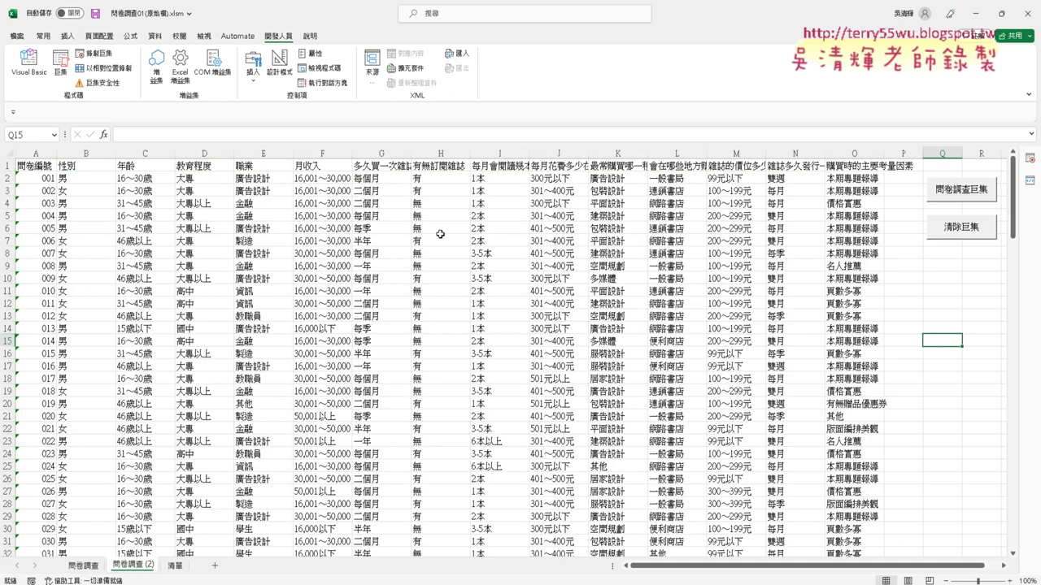
pyautogui.click(85, 182)
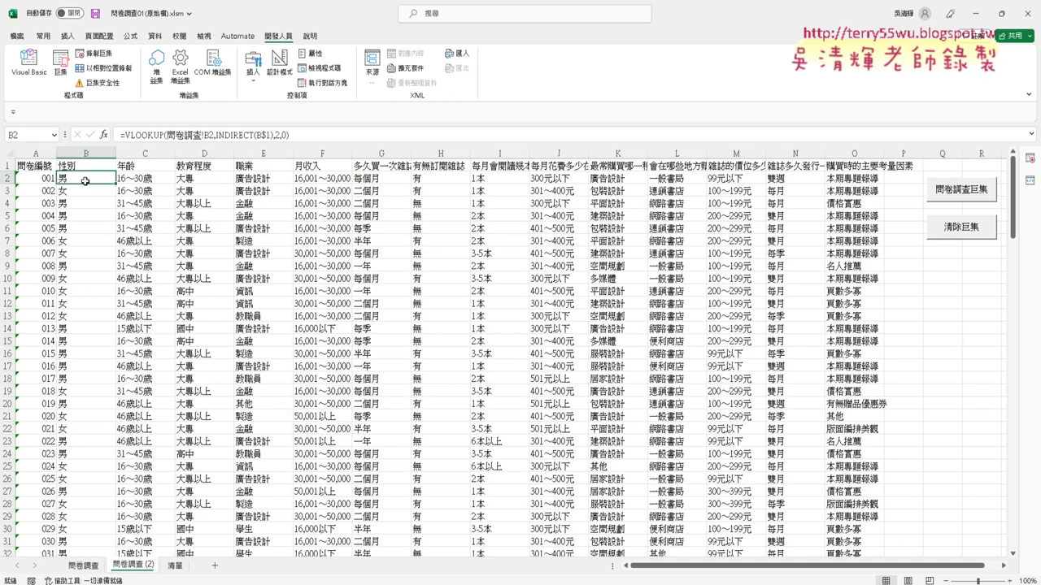
pyautogui.hotkey('ctrl', ']')
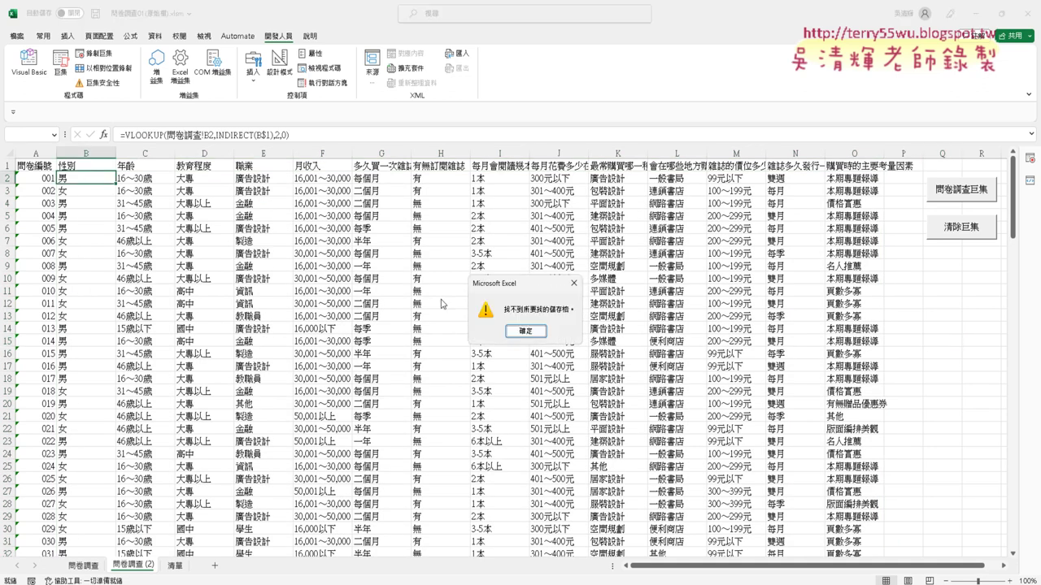
pyautogui.click(524, 332)
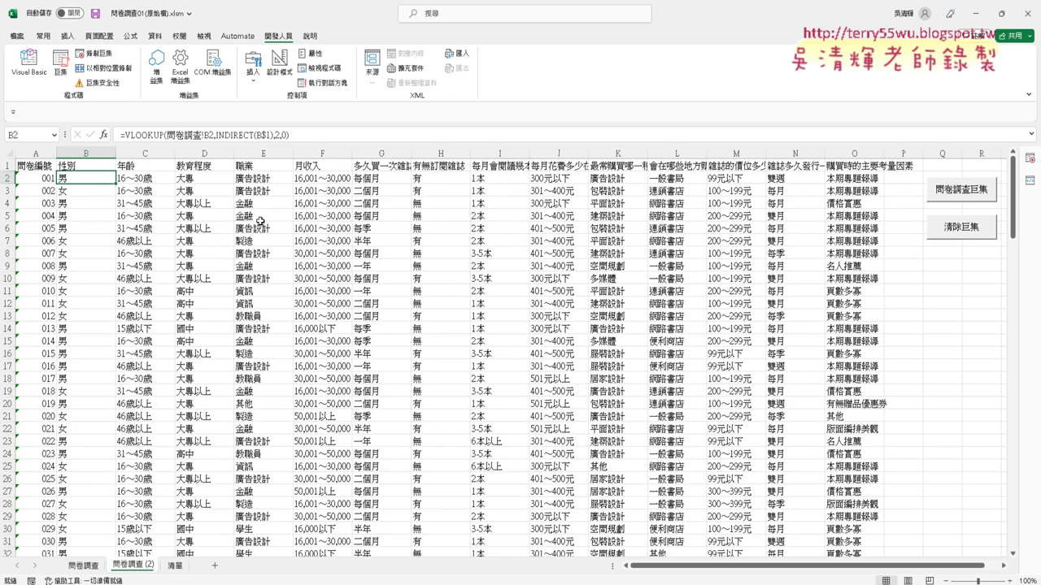
pyautogui.hotkey('ctrl', 'shift', 'Right')
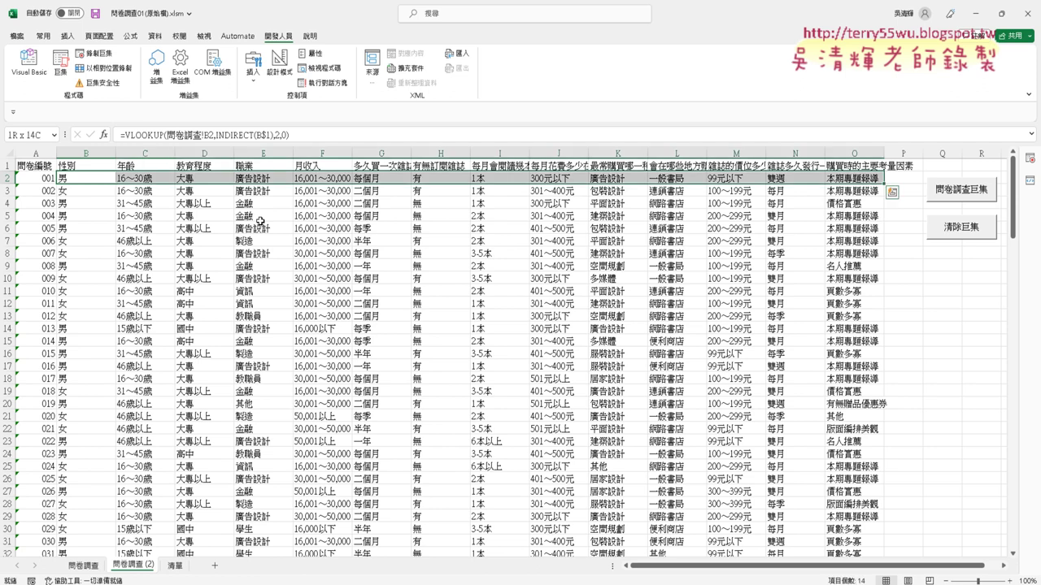
pyautogui.hotkey('ctrl', 'shift', 'Down')
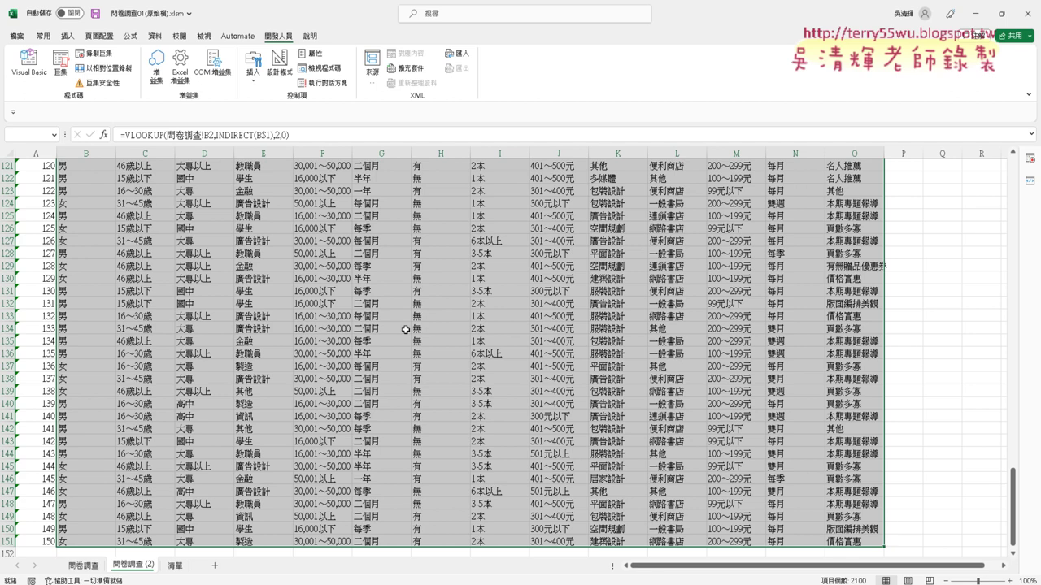
pyautogui.click(449, 379)
pyautogui.scroll(10, 449, 380)
pyautogui.scroll(10, 449, 380)
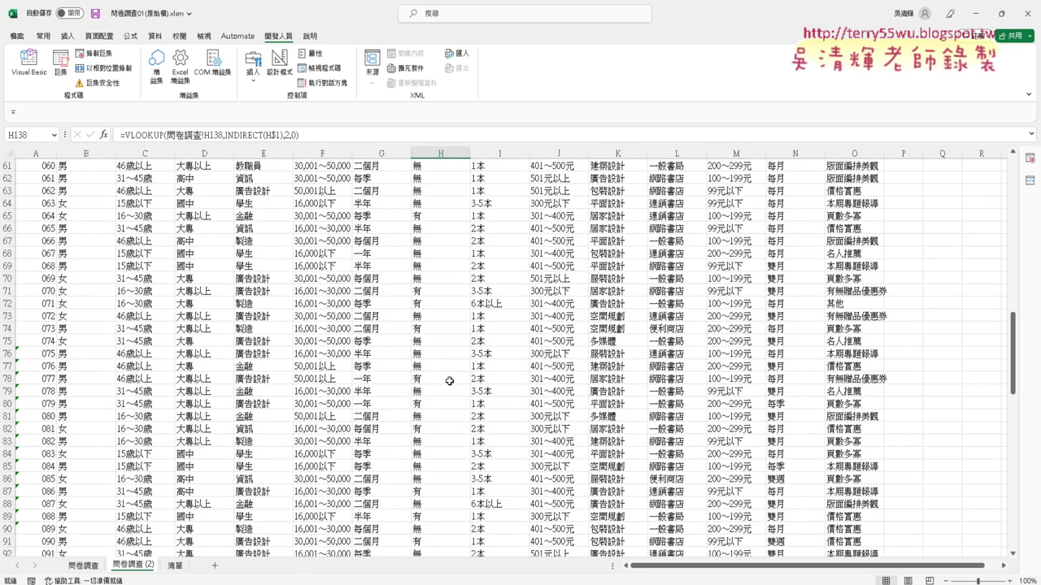
pyautogui.scroll(9, 449, 380)
pyautogui.scroll(9, 448, 381)
pyautogui.scroll(2, 448, 380)
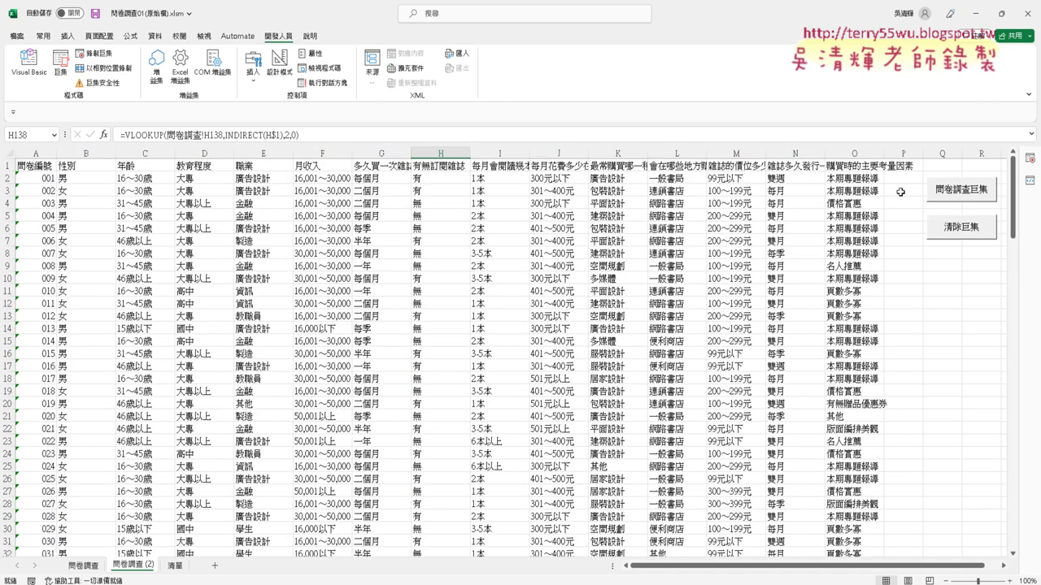
pyautogui.click(966, 230)
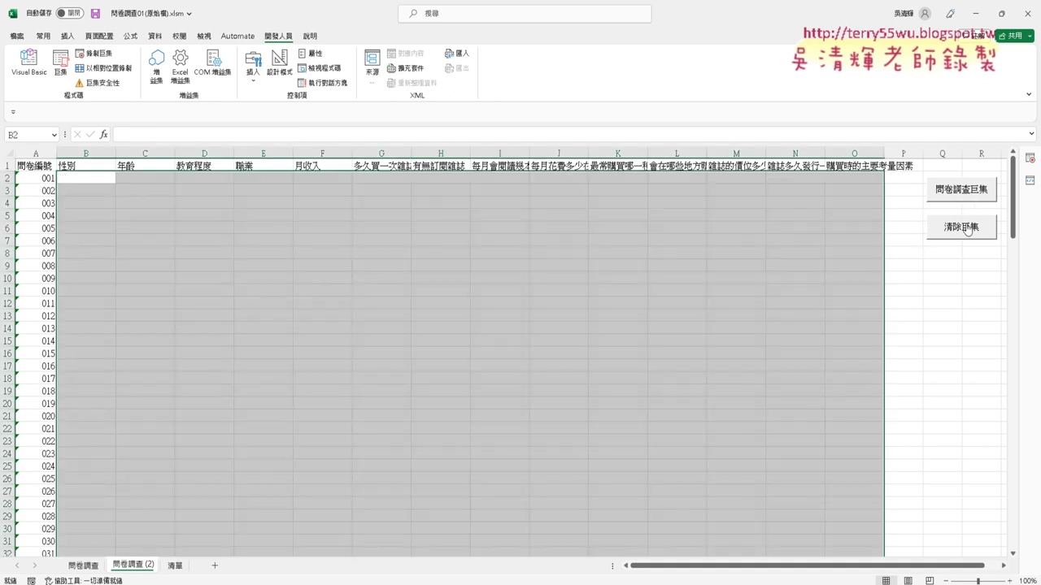
pyautogui.click(965, 199)
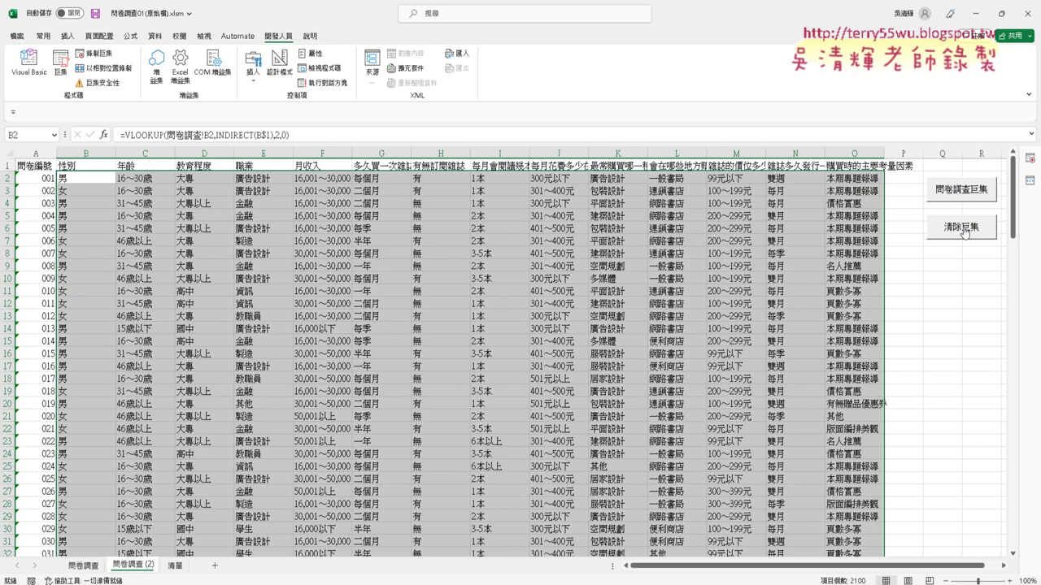
pyautogui.click(966, 228)
pyautogui.click(965, 199)
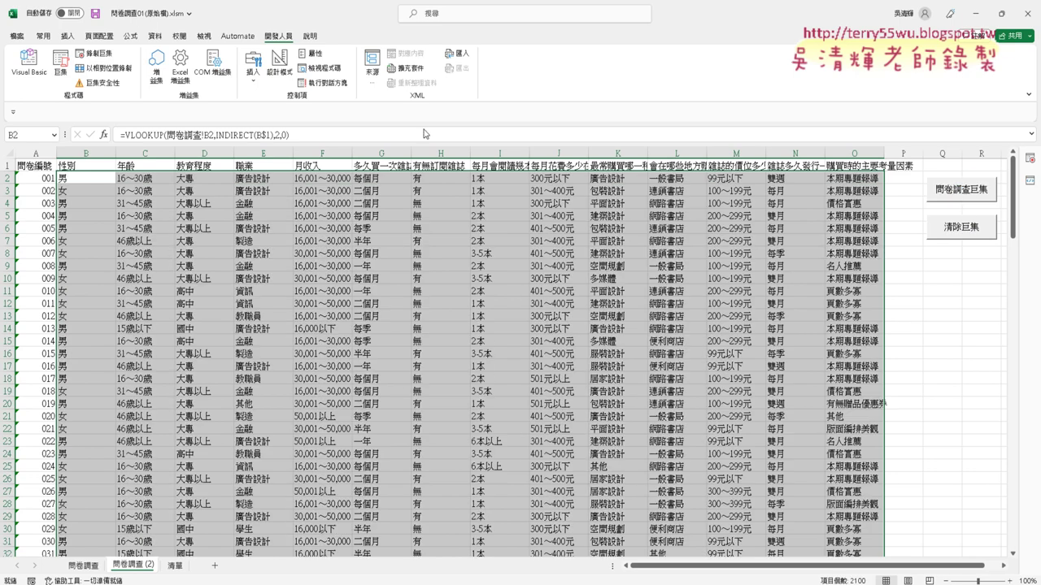